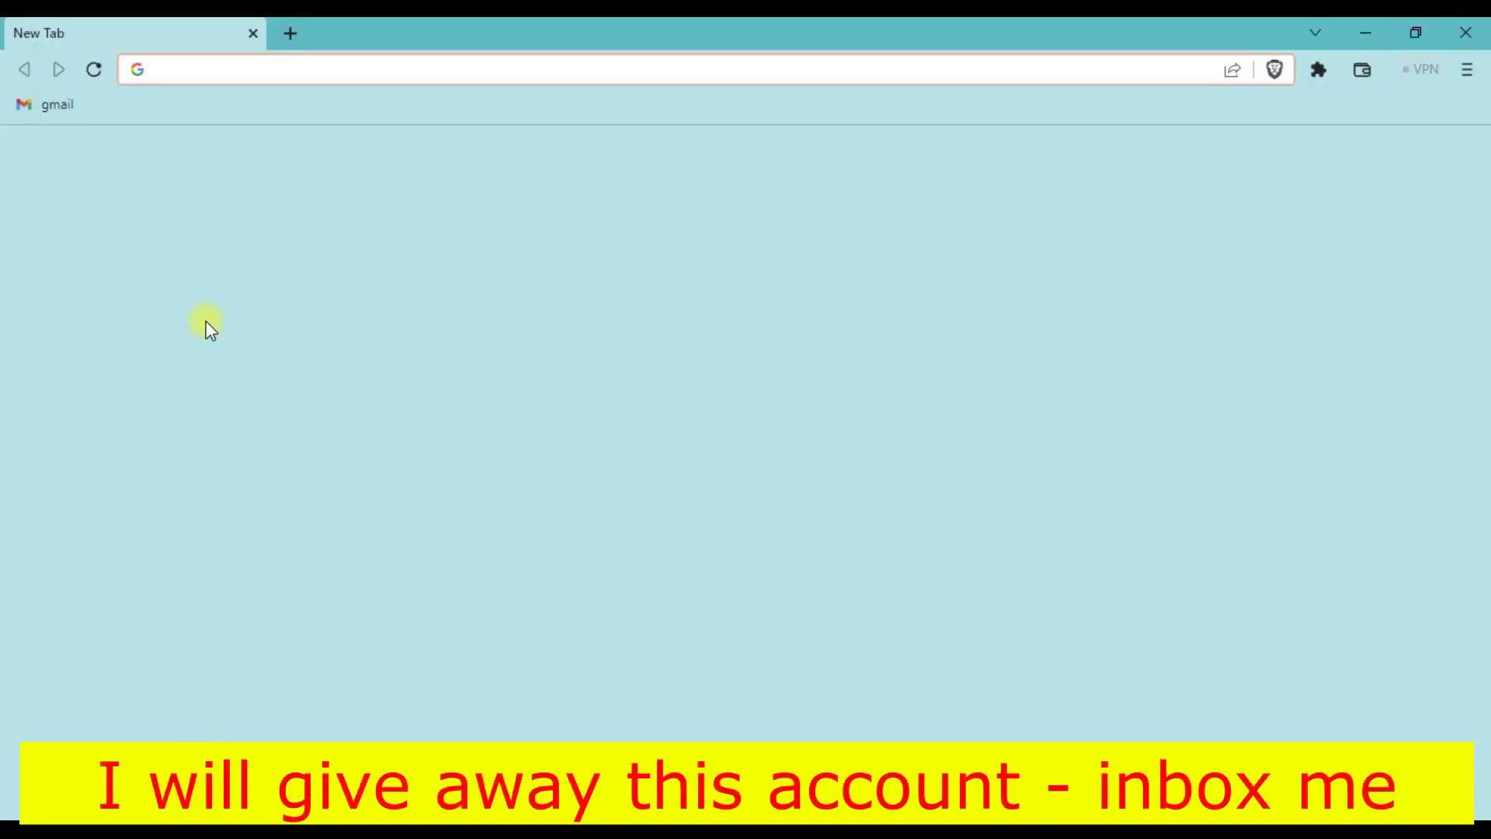
- Search Google for 'coursehero' from the Brave address bar
type("cour")
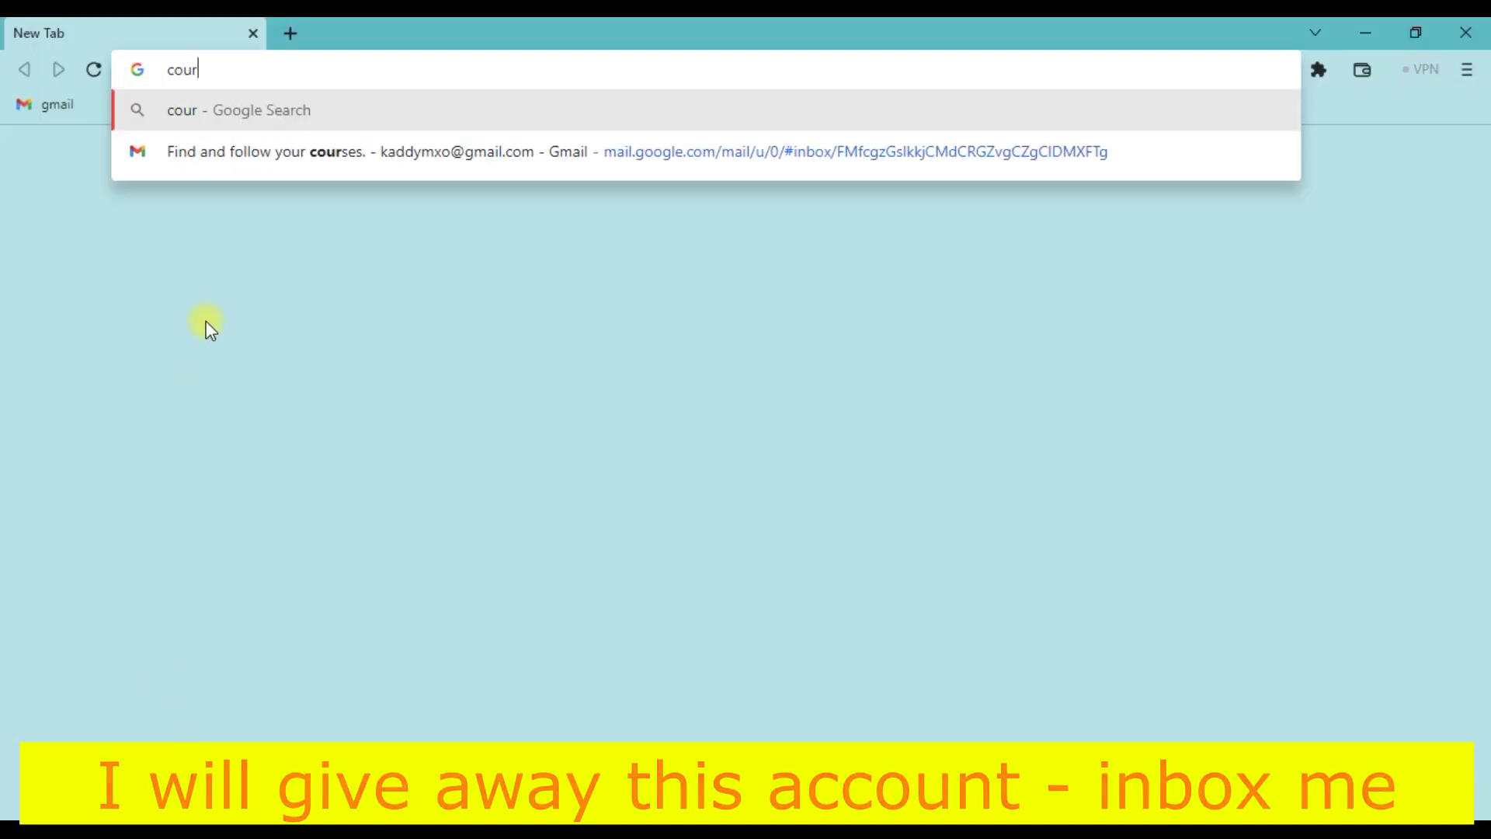
type("sehero")
key("Return")
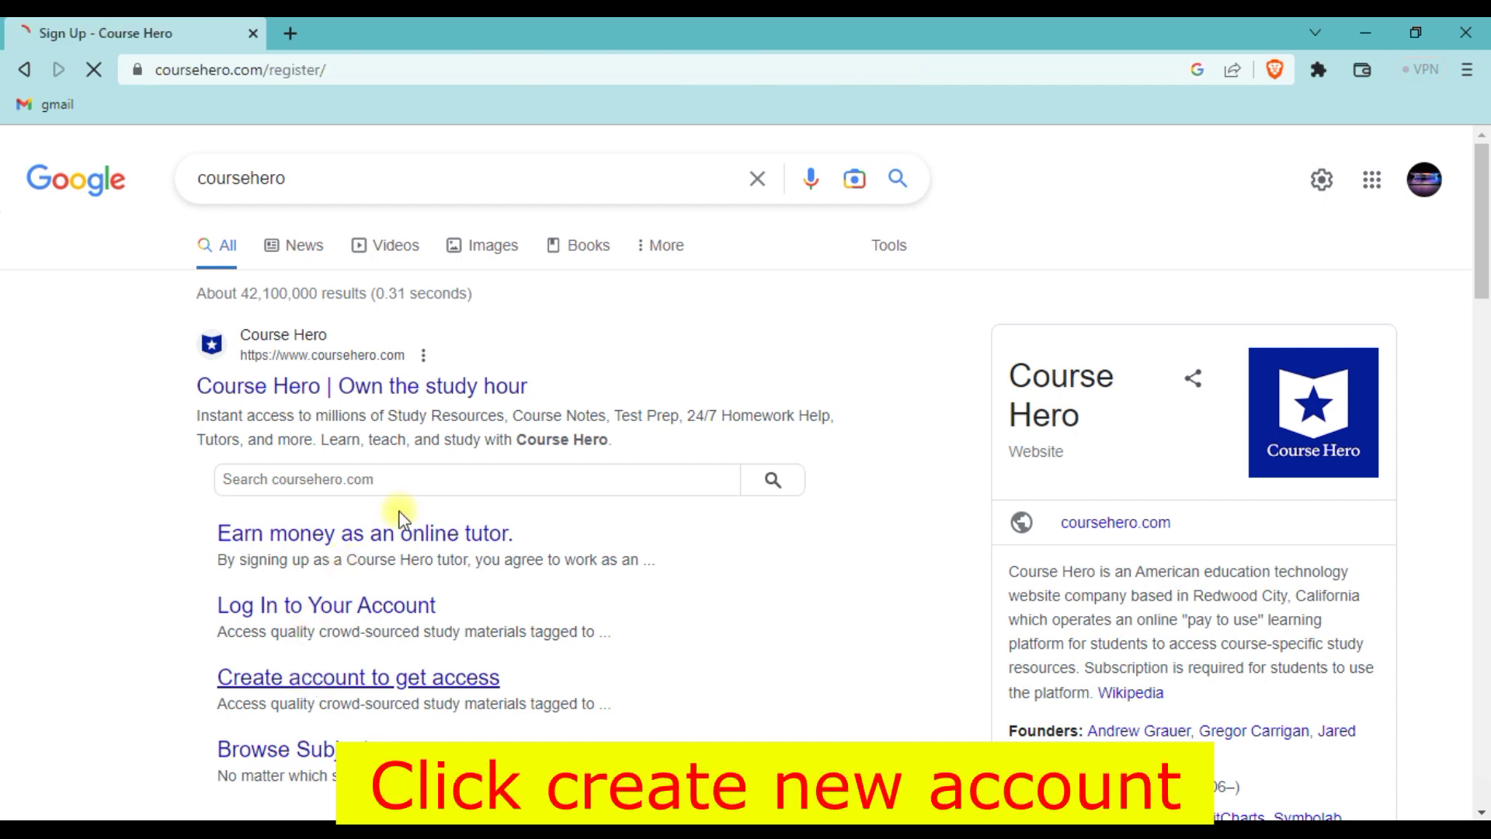
- Choose the email sign-up option and put the cursor in the Email address field
scroll(1006, 566, "down", 4)
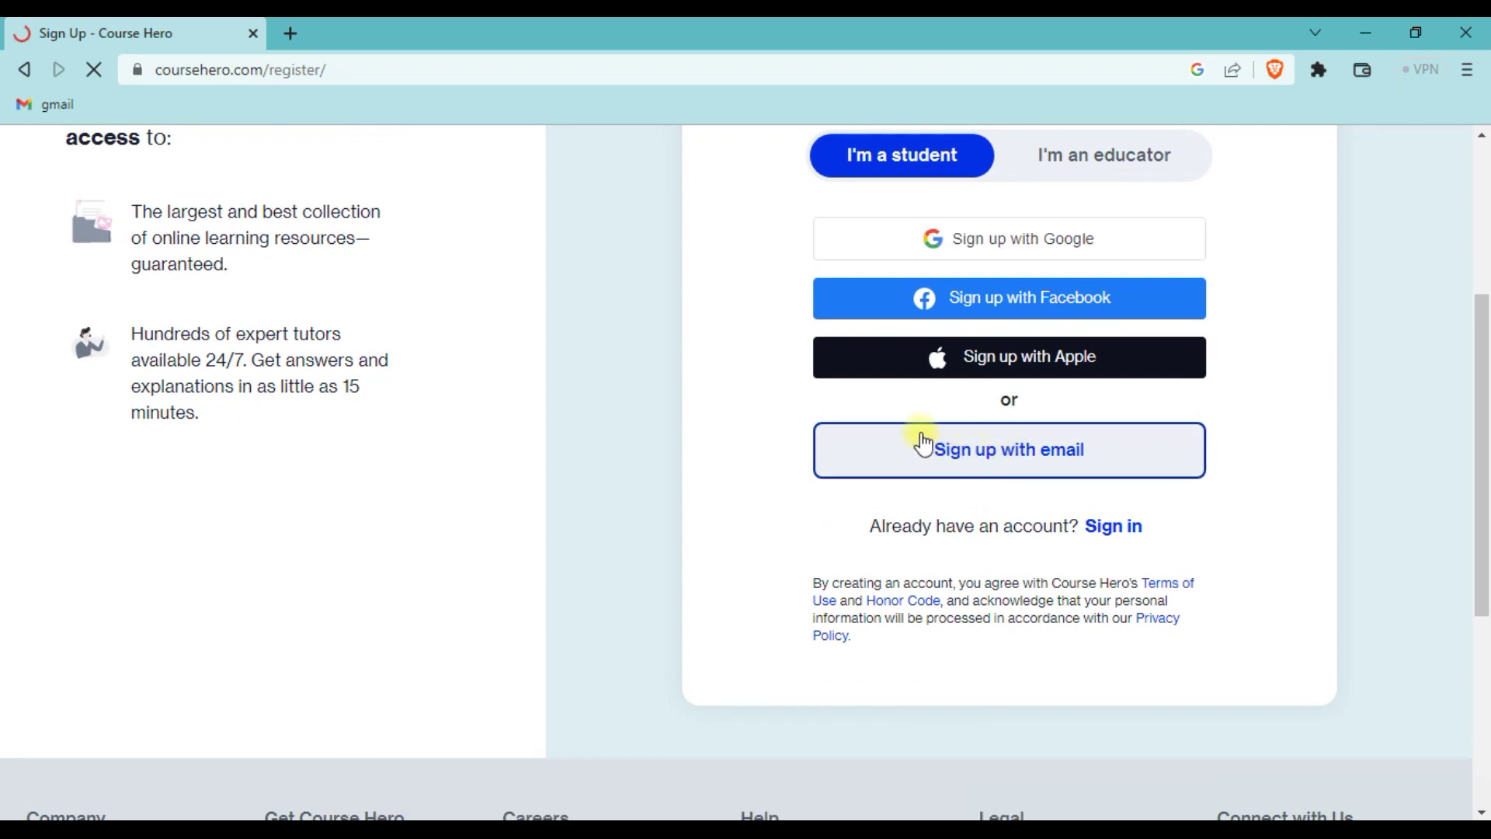
scroll(922, 441, "up", 3)
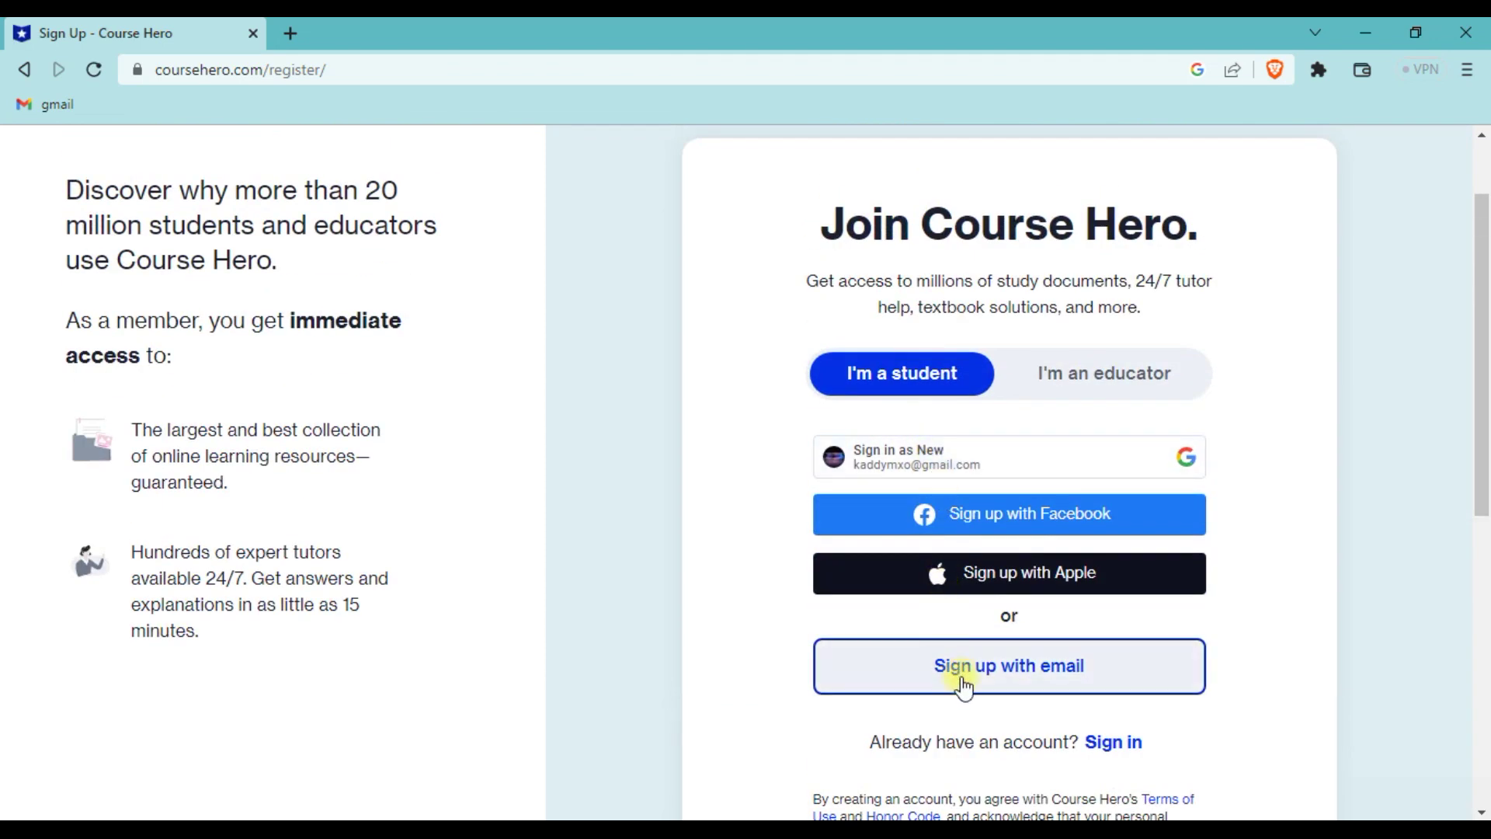
left_click(963, 685)
left_click(905, 493)
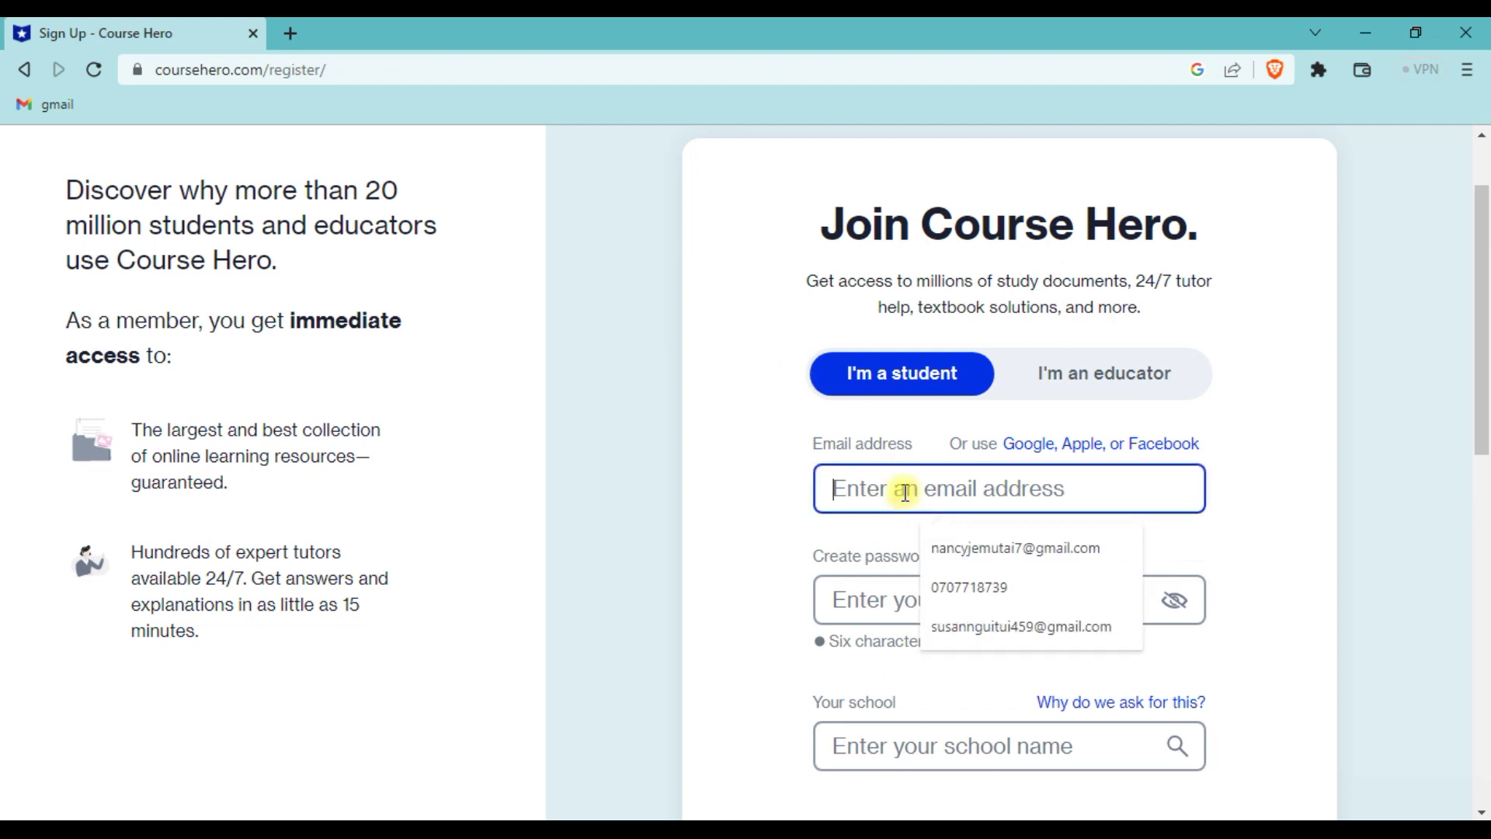
- Enter the account email address and a password in the sign-up form
left_click(1260, 491)
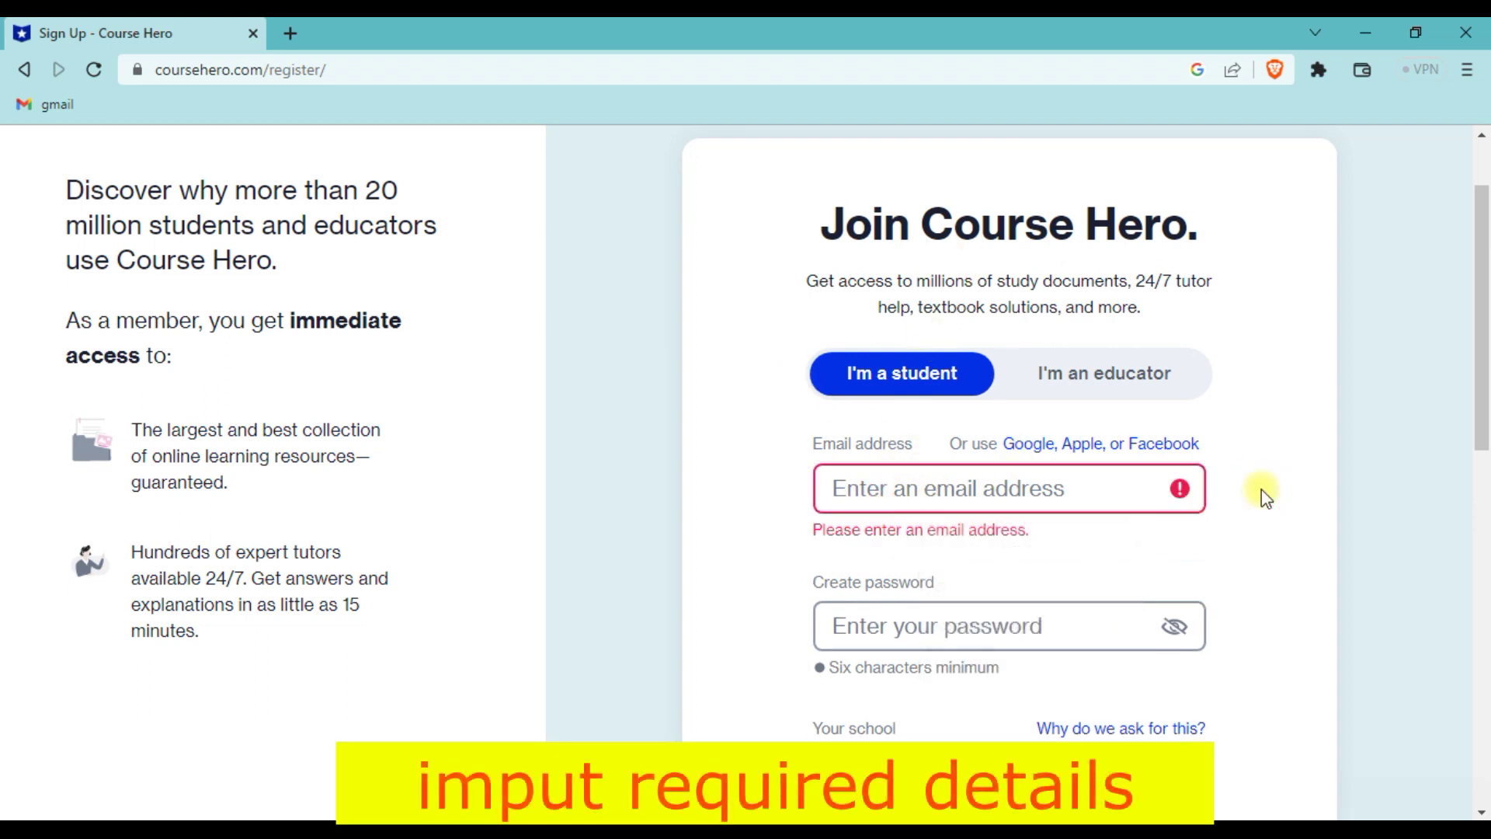
left_click(1098, 497)
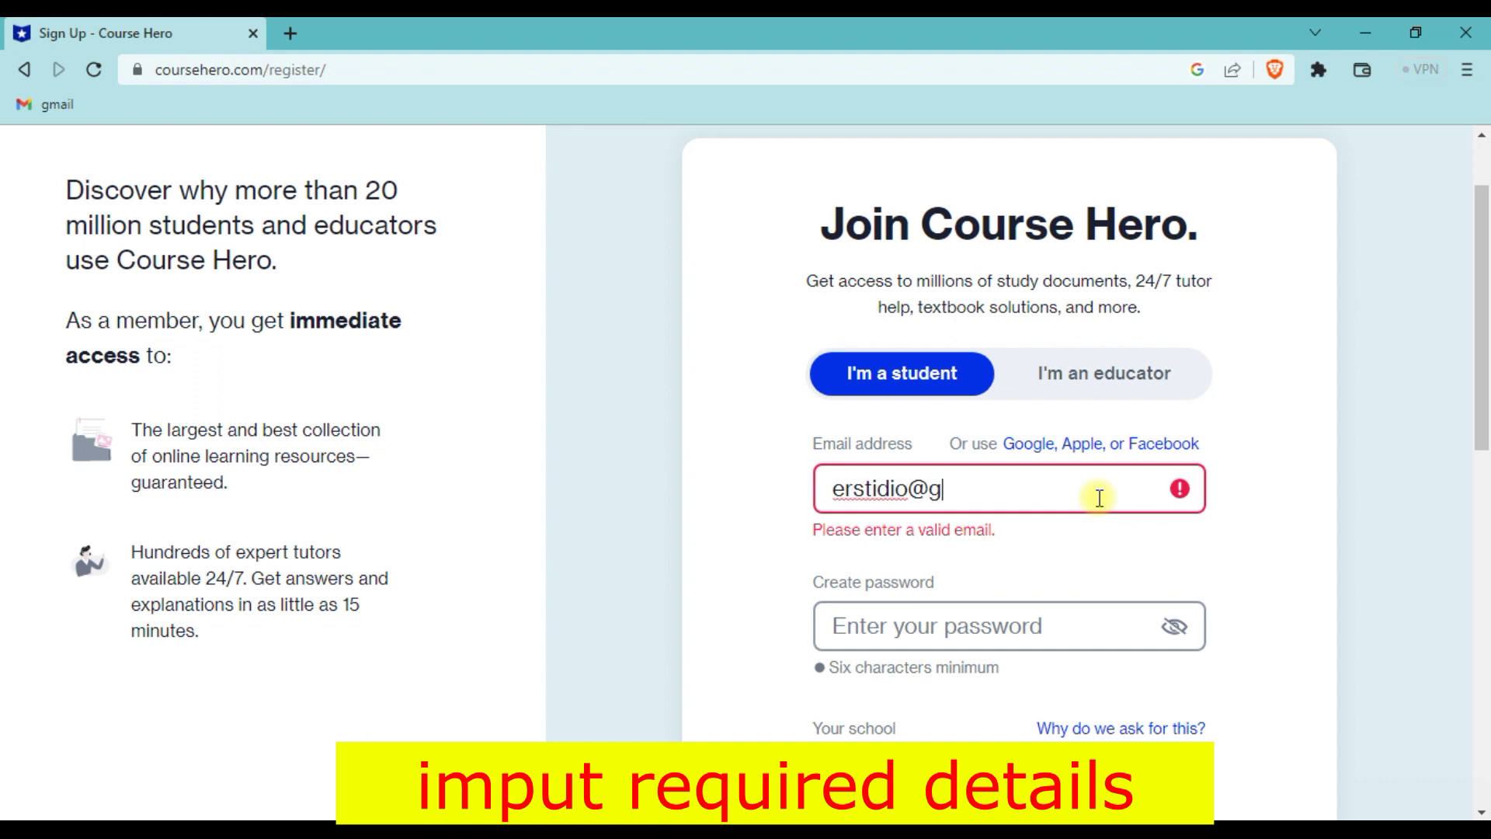
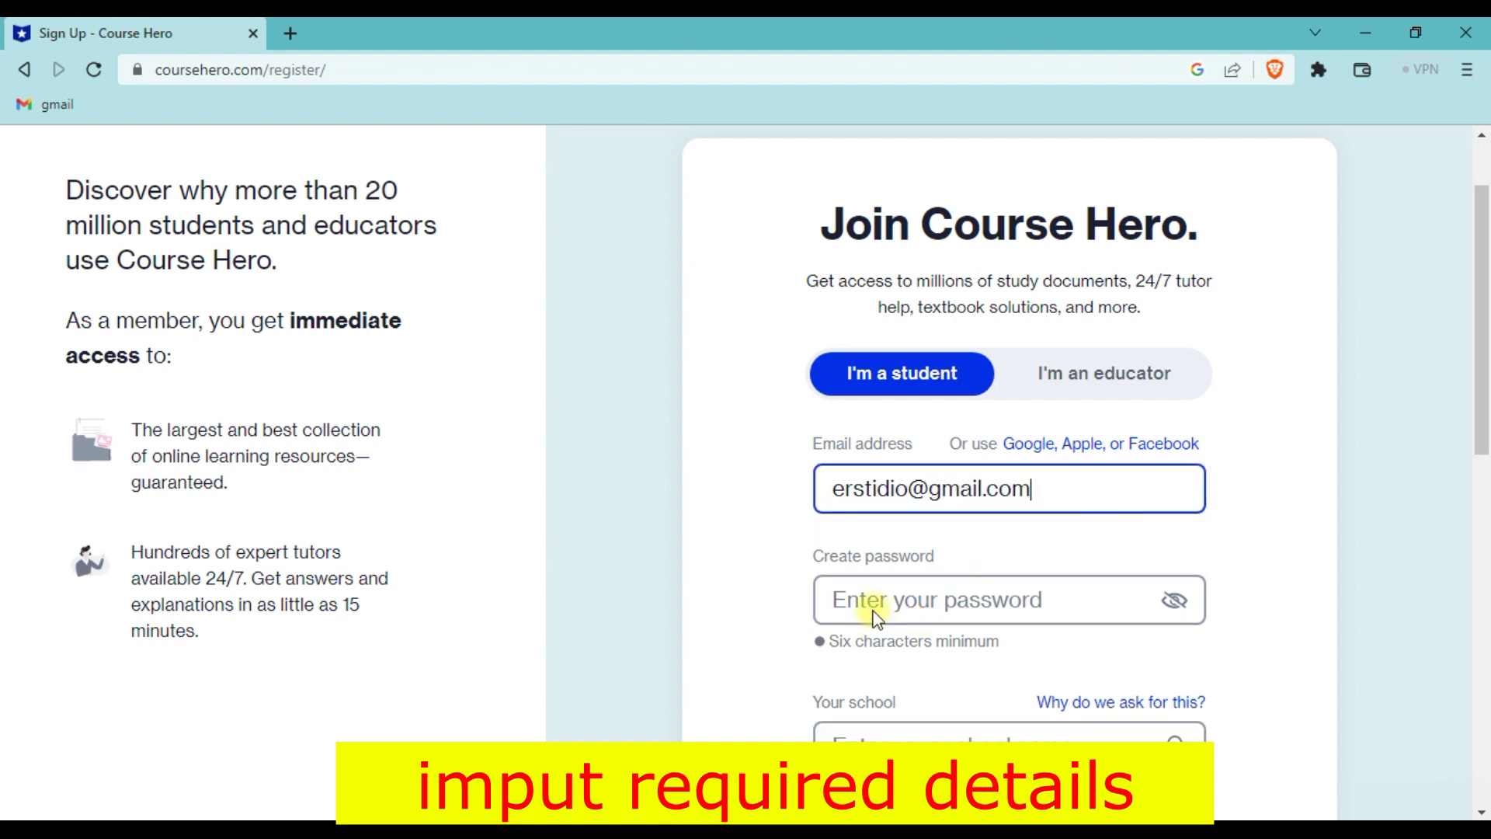
left_click(859, 582)
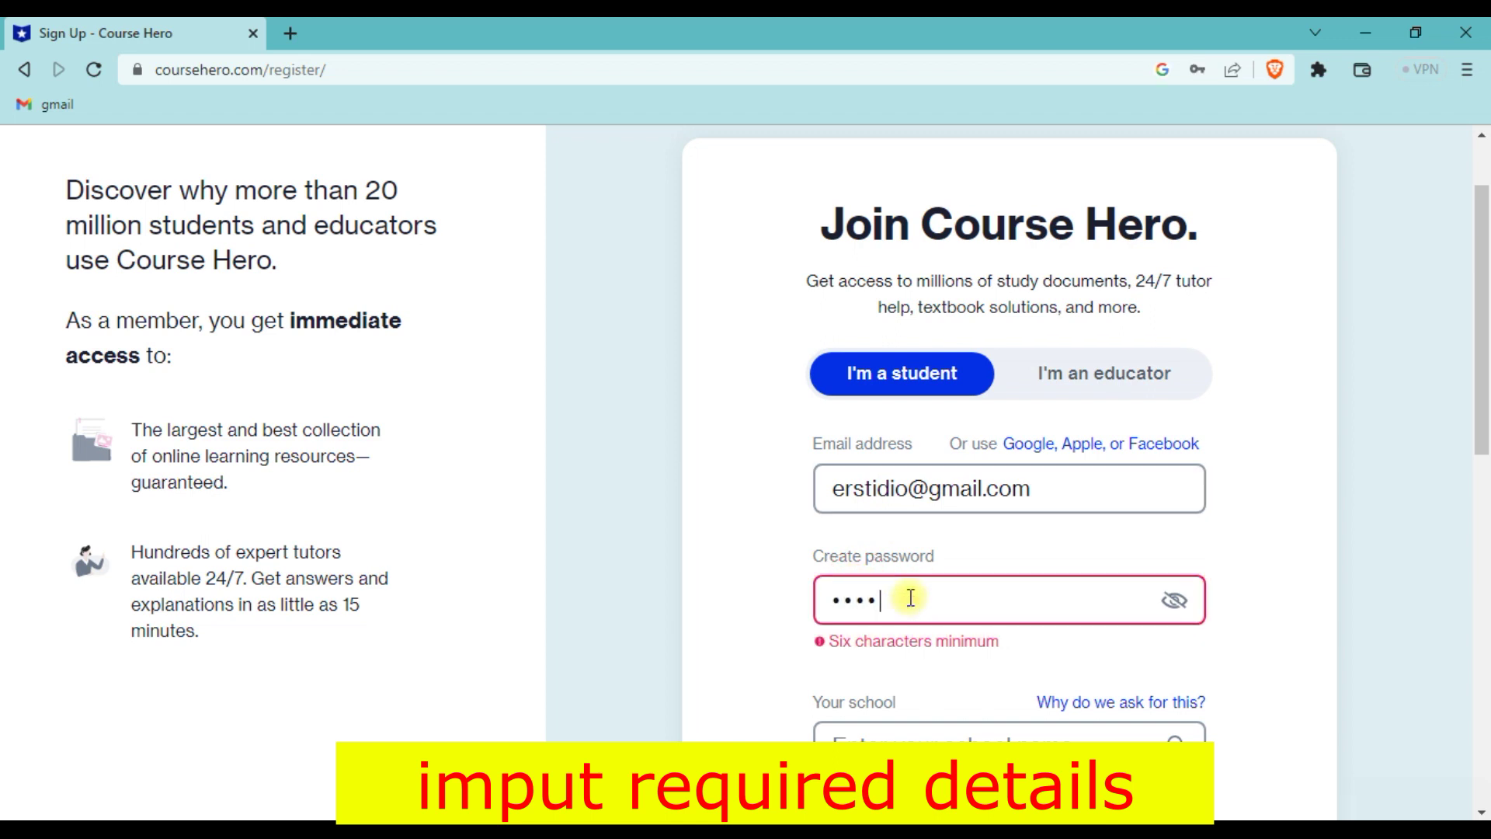
type("••••••")
- Set the school to U.E.T Taxila by searching 'university' in the school field
scroll(920, 583, "down", 5)
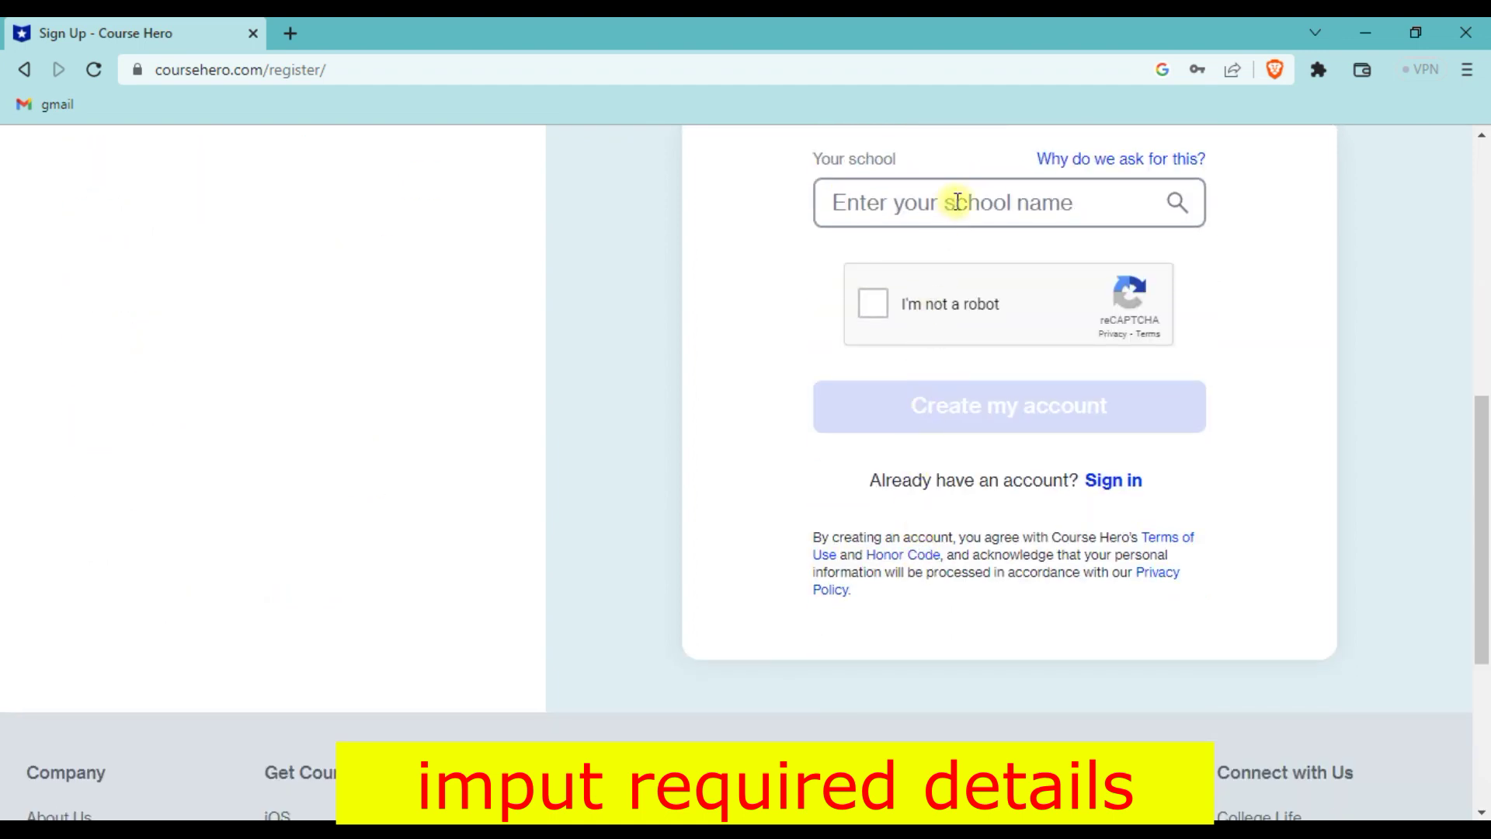
scroll(958, 201, "up", 2)
left_click(949, 424)
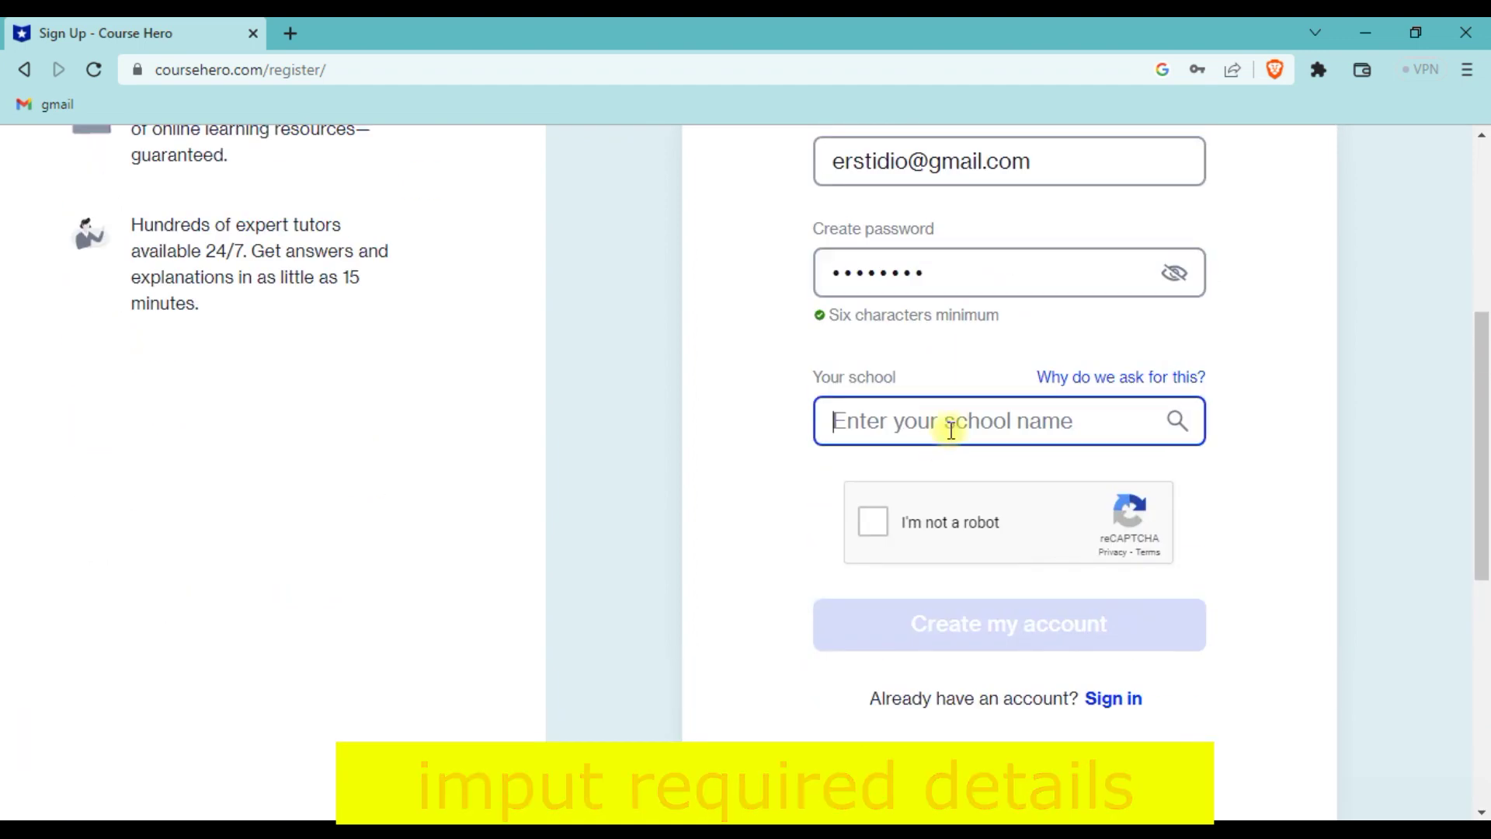
type("university of")
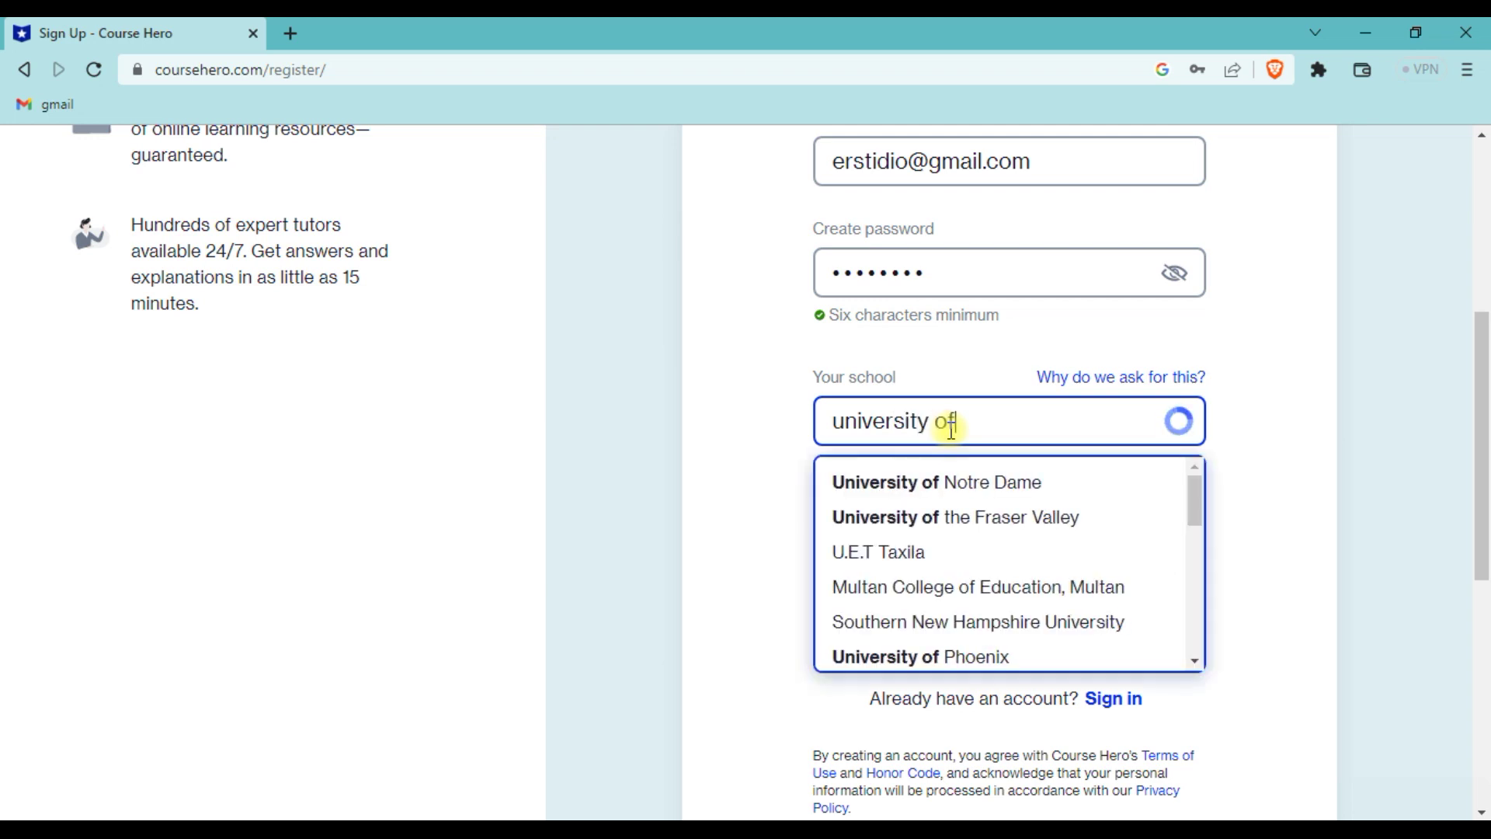
left_click(917, 549)
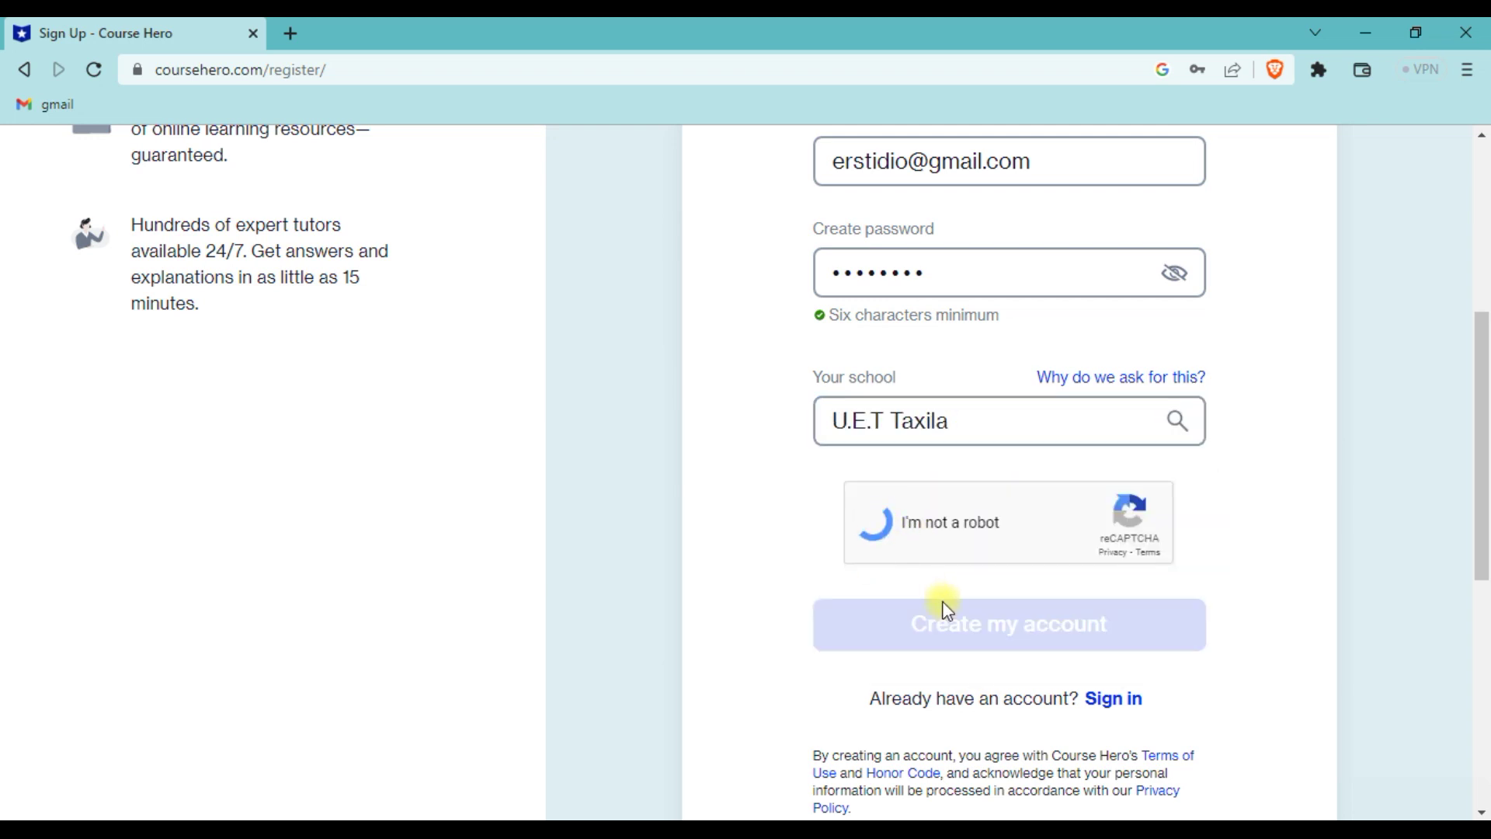
- Pass the captcha by selecting the three traffic-light tiles and verifying
left_click(592, 393)
left_click(579, 474)
left_click(681, 397)
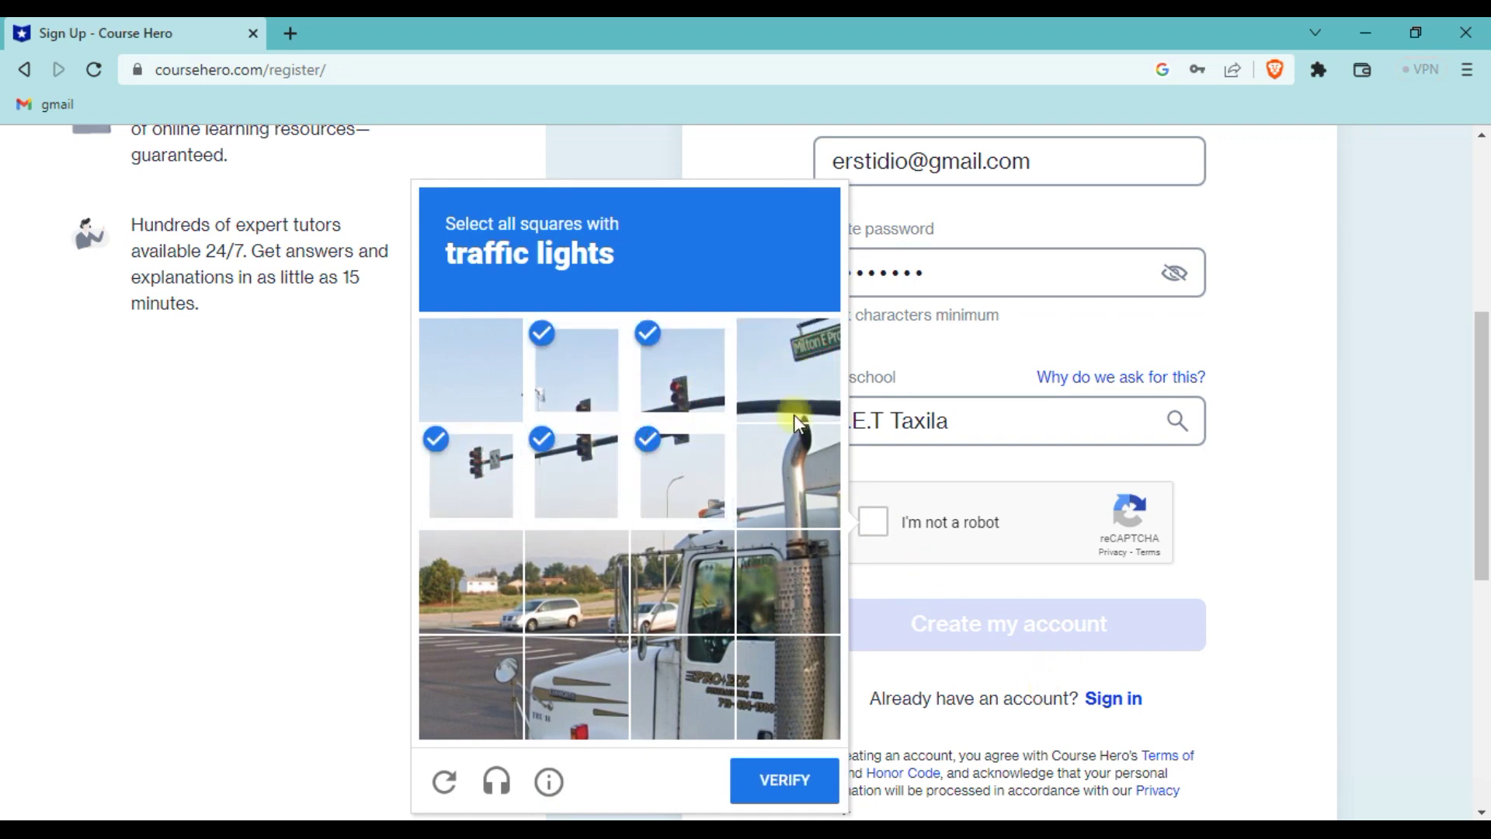
left_click(770, 781)
- Create the Course Hero account and choose Upload Now for free access
left_click(992, 632)
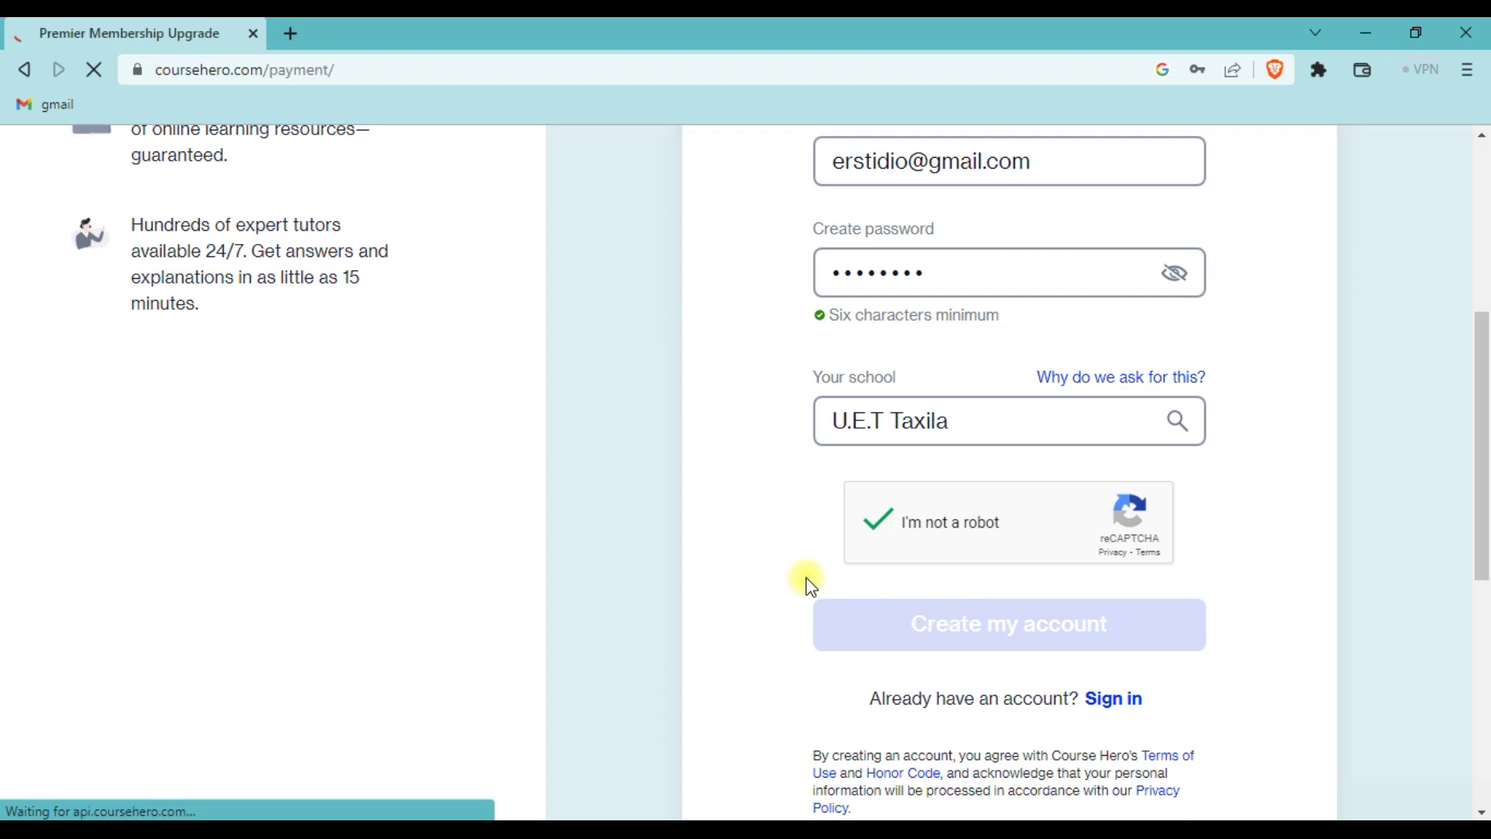
scroll(701, 465, "down", 2)
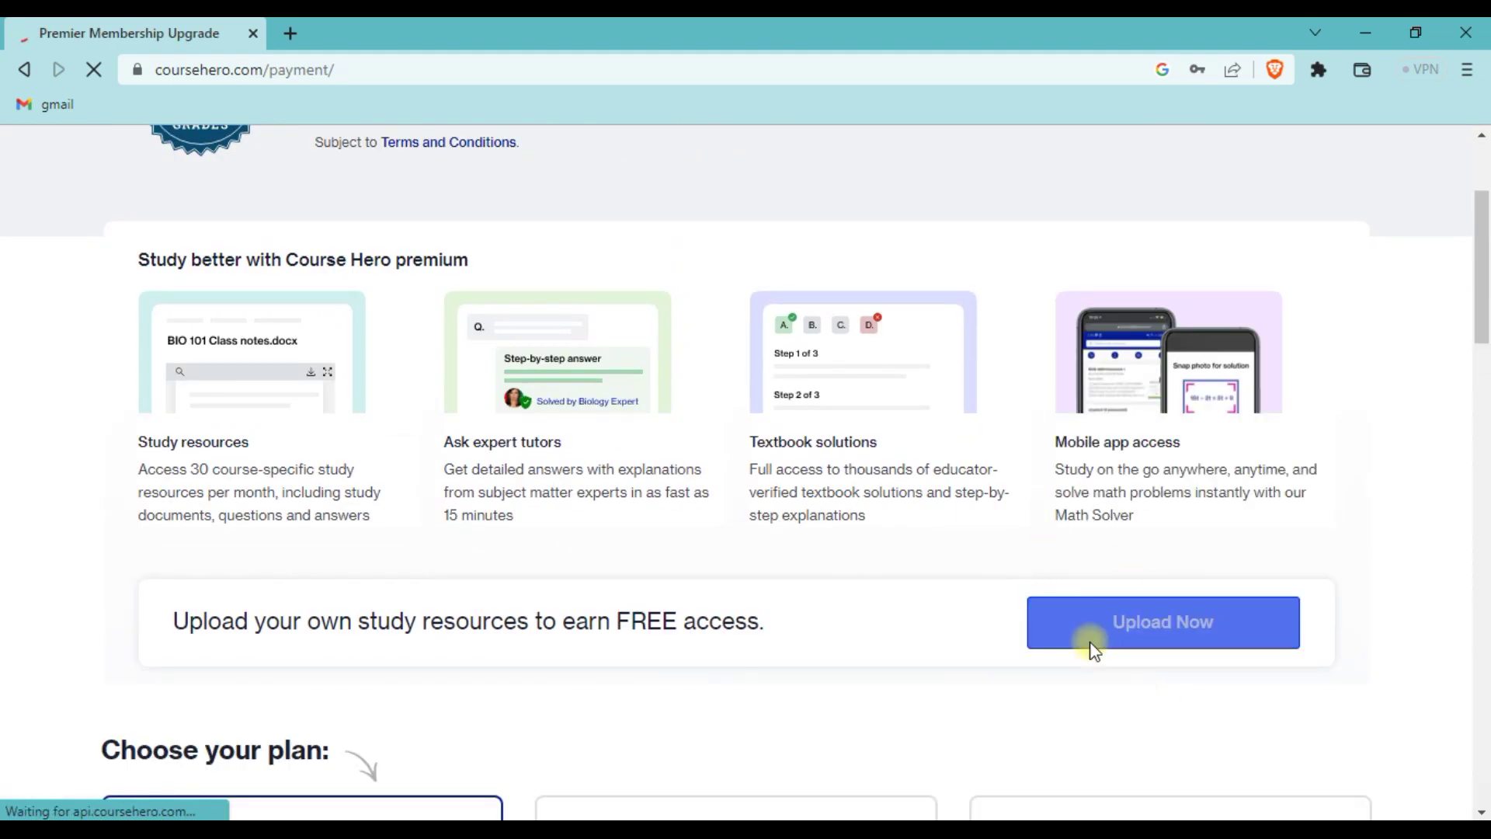
left_click(636, 691)
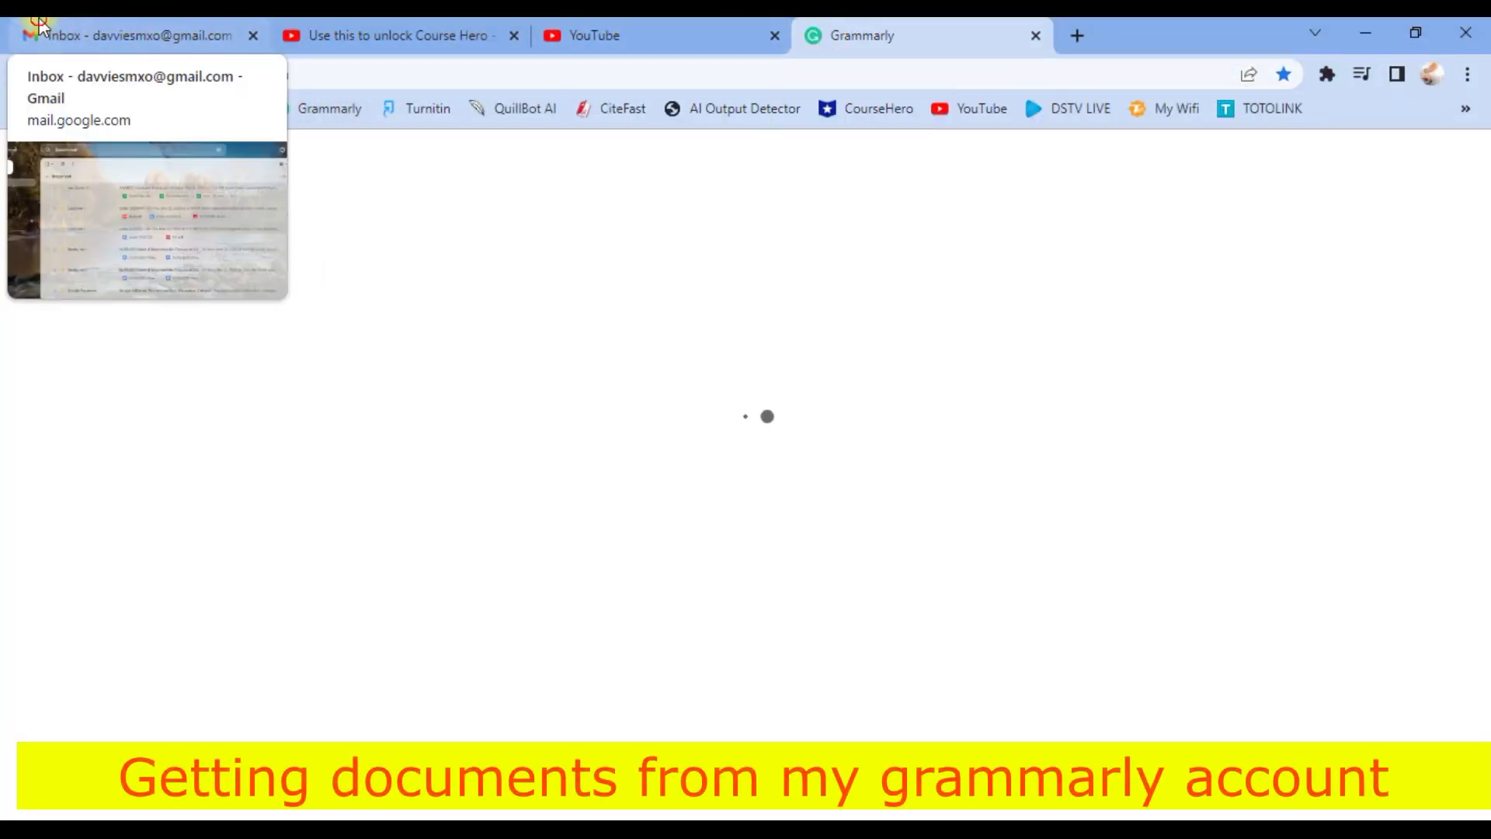
- In My Grammarly, download Hotel Industry, Annoteted, working paper, Renegade Dreams and three more documents
left_click(243, 43)
left_click(252, 36)
left_click(668, 35)
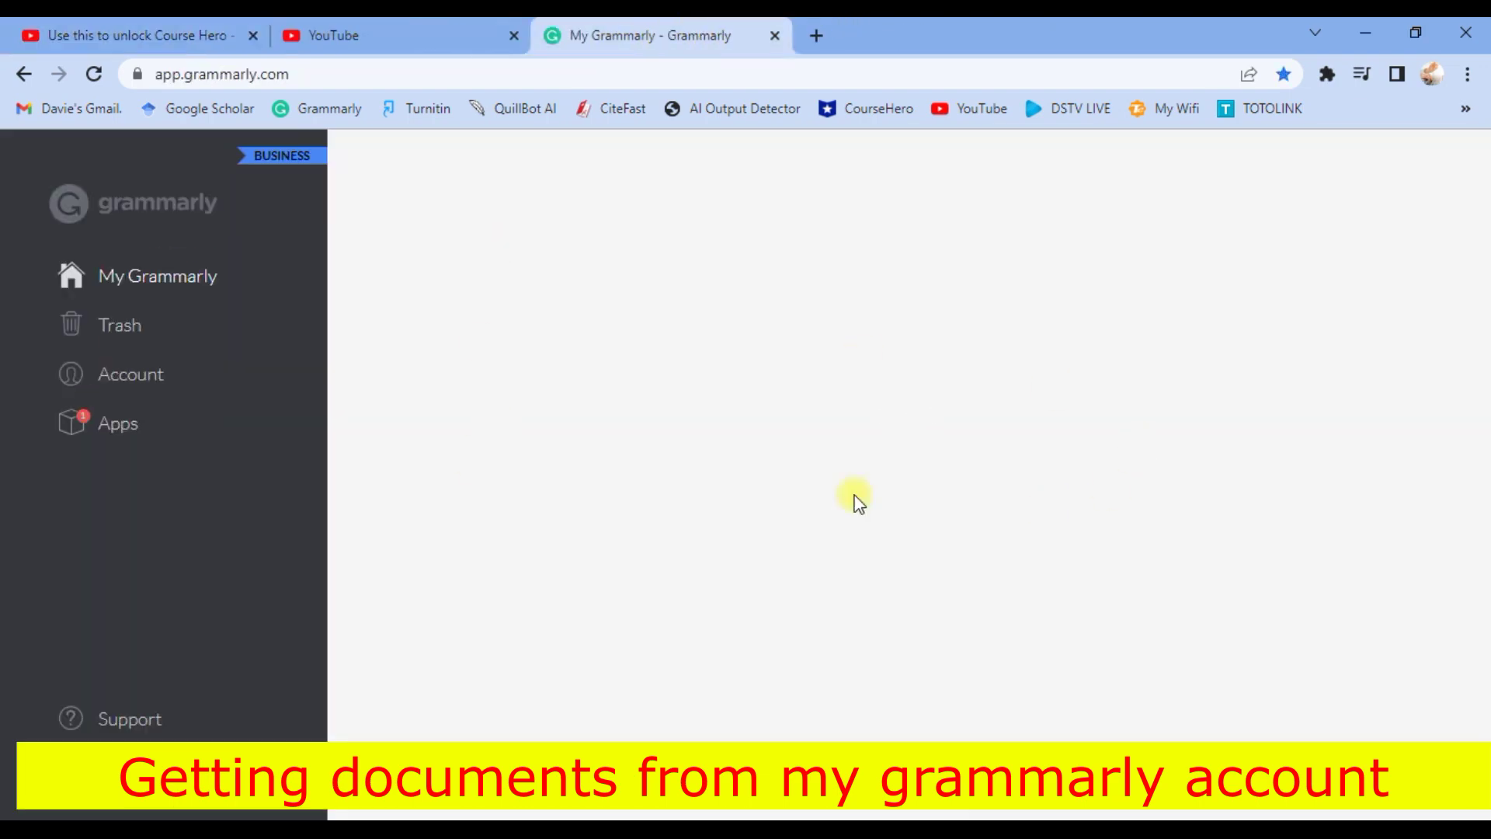
scroll(983, 613, "down", 20)
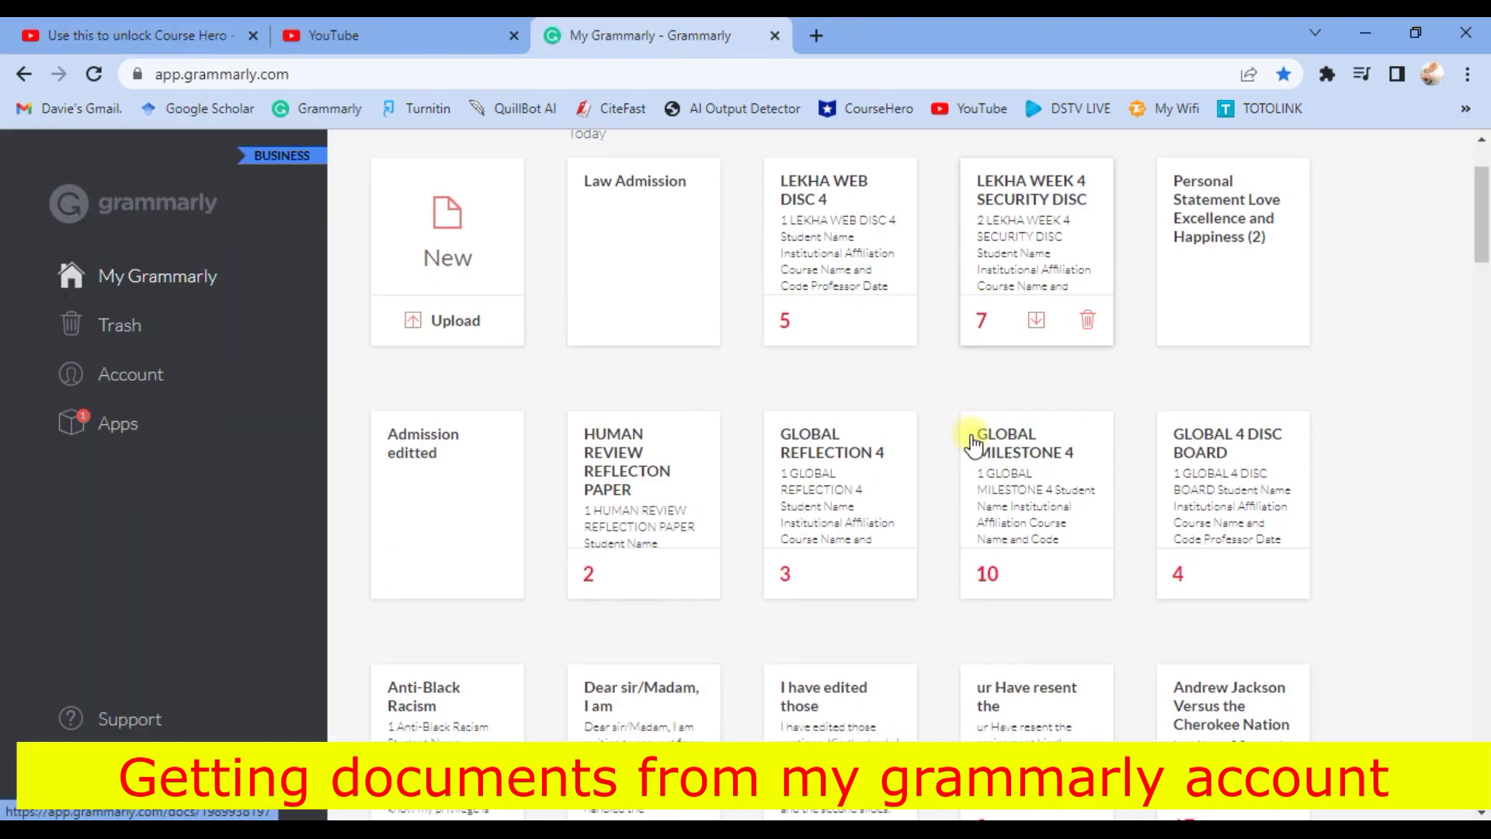
scroll(975, 594, "down", 6)
scroll(987, 536, "up", 15)
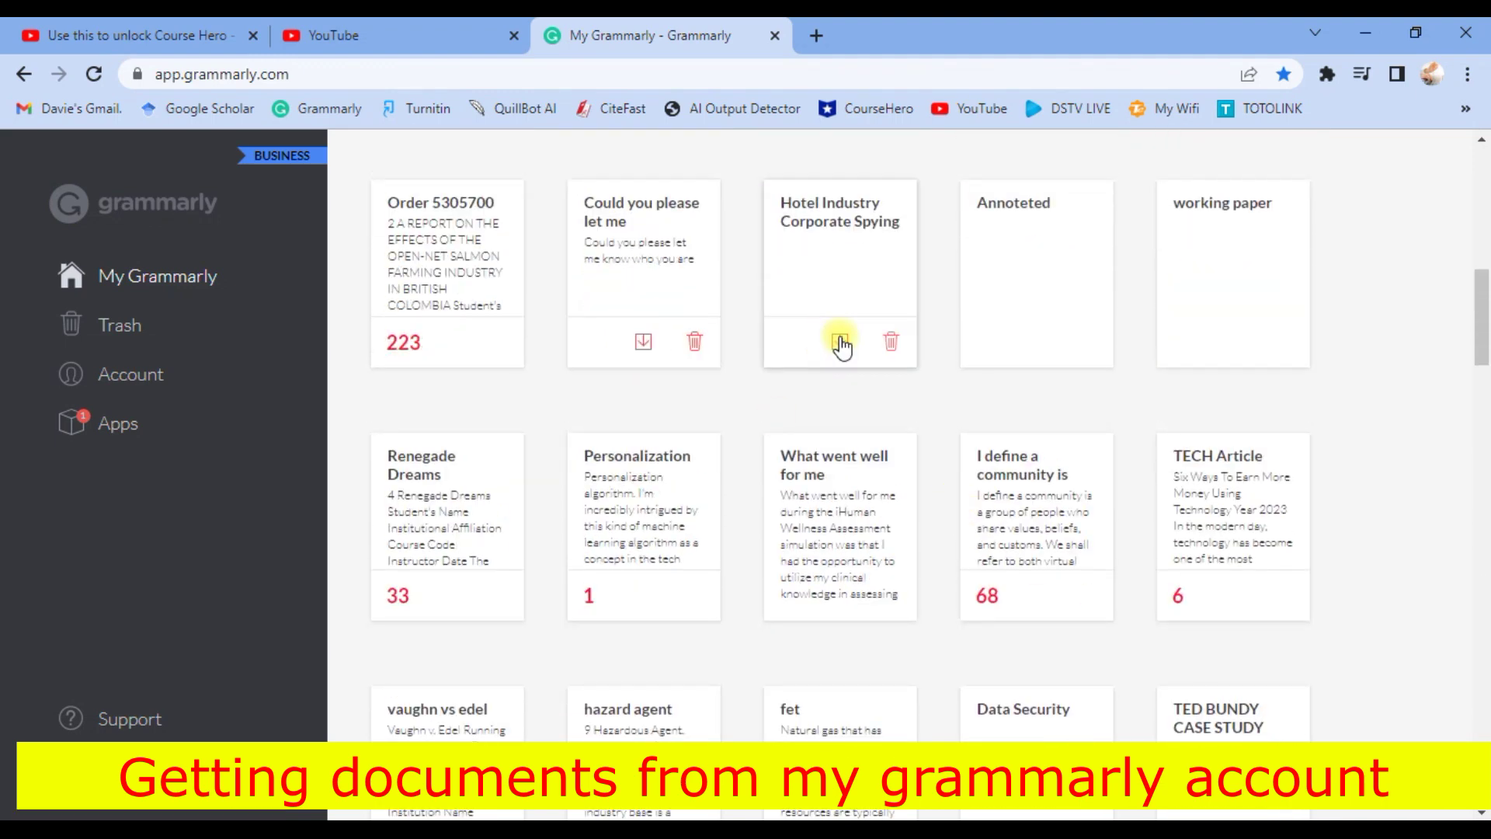
left_click(840, 340)
left_click(1037, 342)
left_click(1233, 342)
left_click(452, 595)
left_click(643, 595)
left_click(840, 595)
left_click(1037, 595)
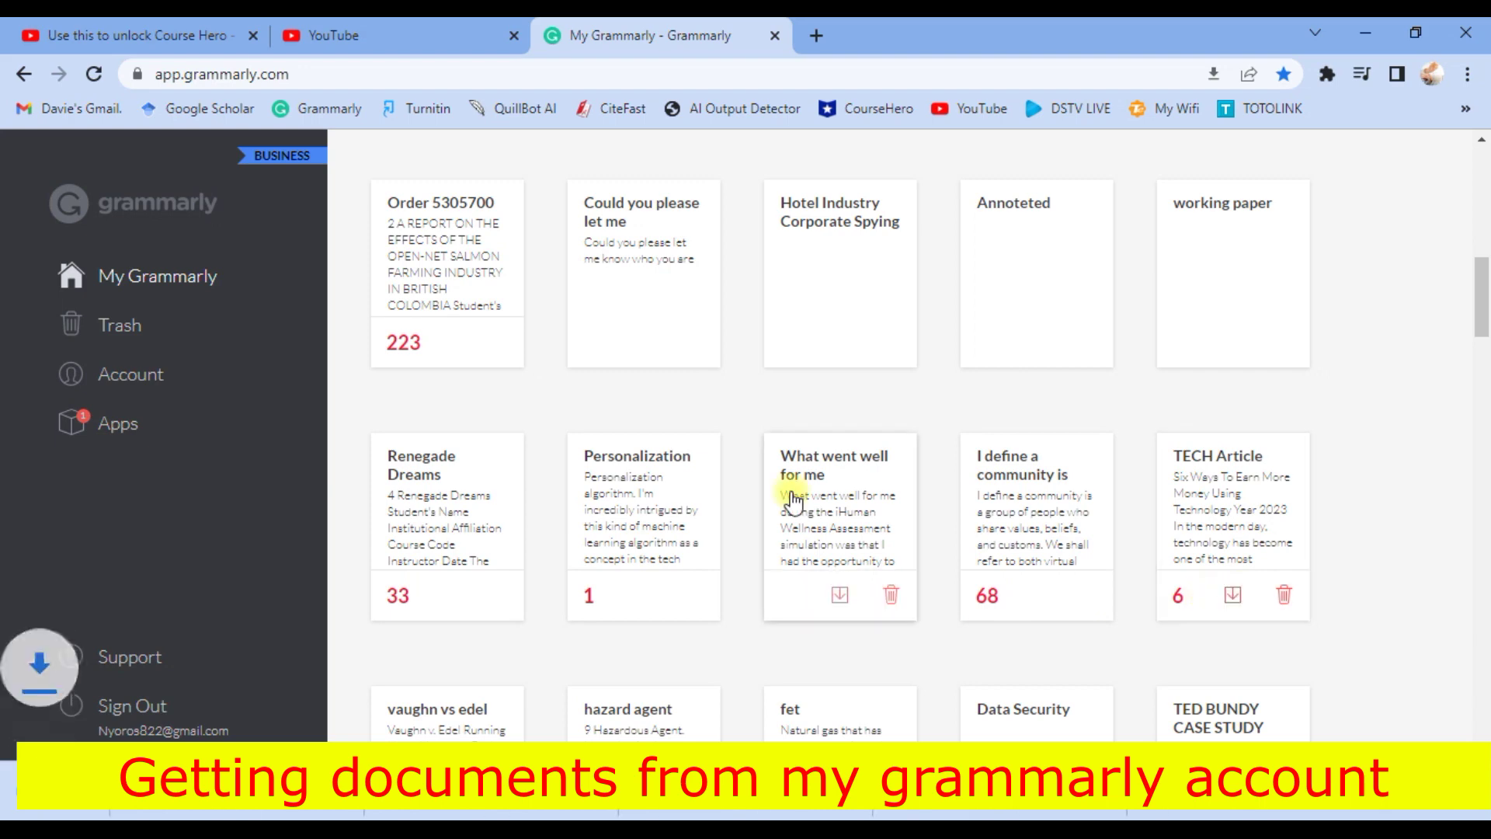
- Download Data Security, JUVENILE DELINQUENCY, Order 5360237, 1. Confidentiality, DECISION MAKING and MGT2320 Discussion Board 2
scroll(513, 543, "down", 3)
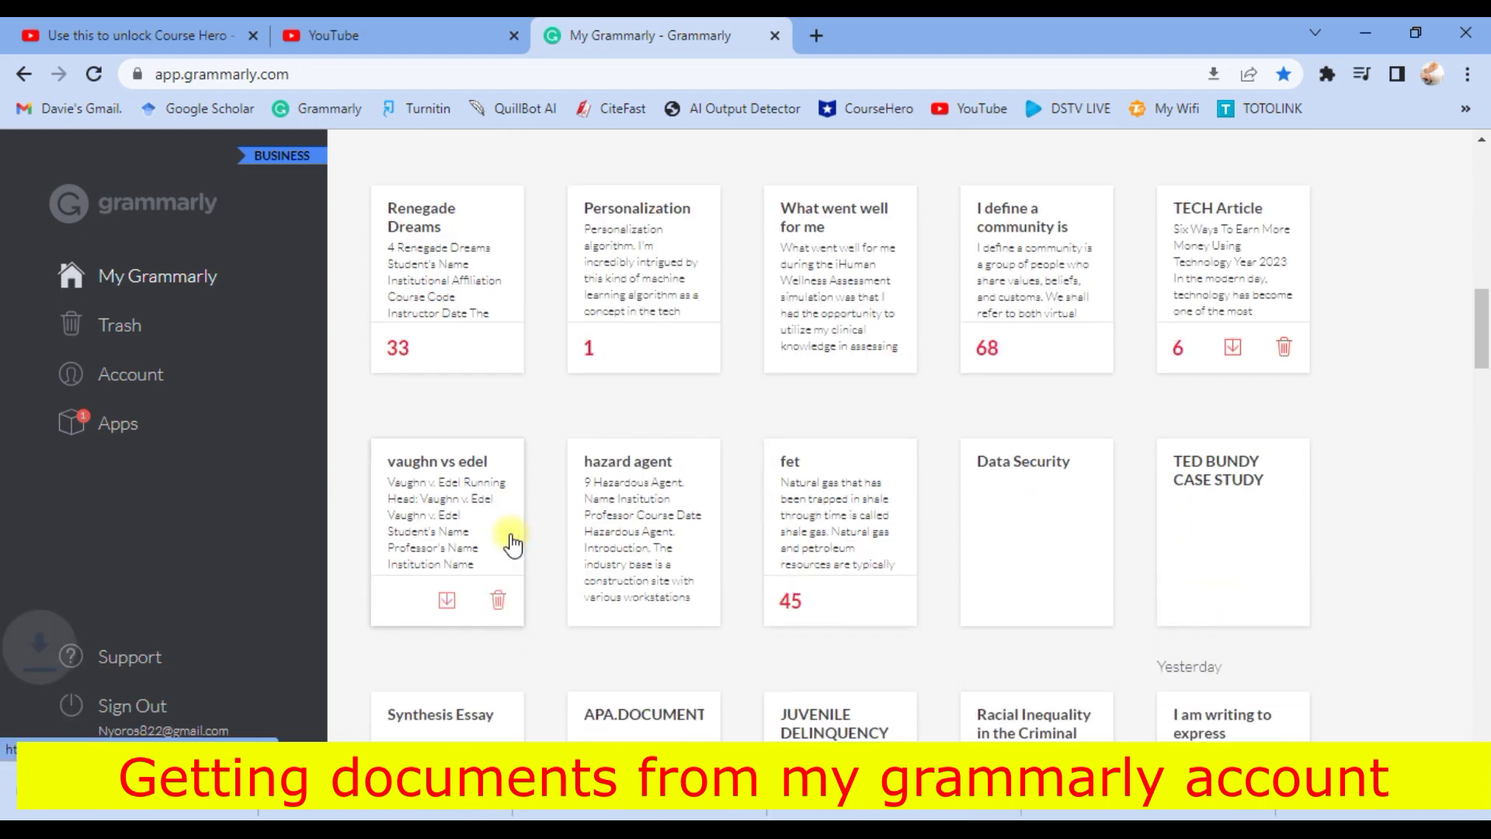
scroll(513, 544, "down", 1)
left_click(1036, 521)
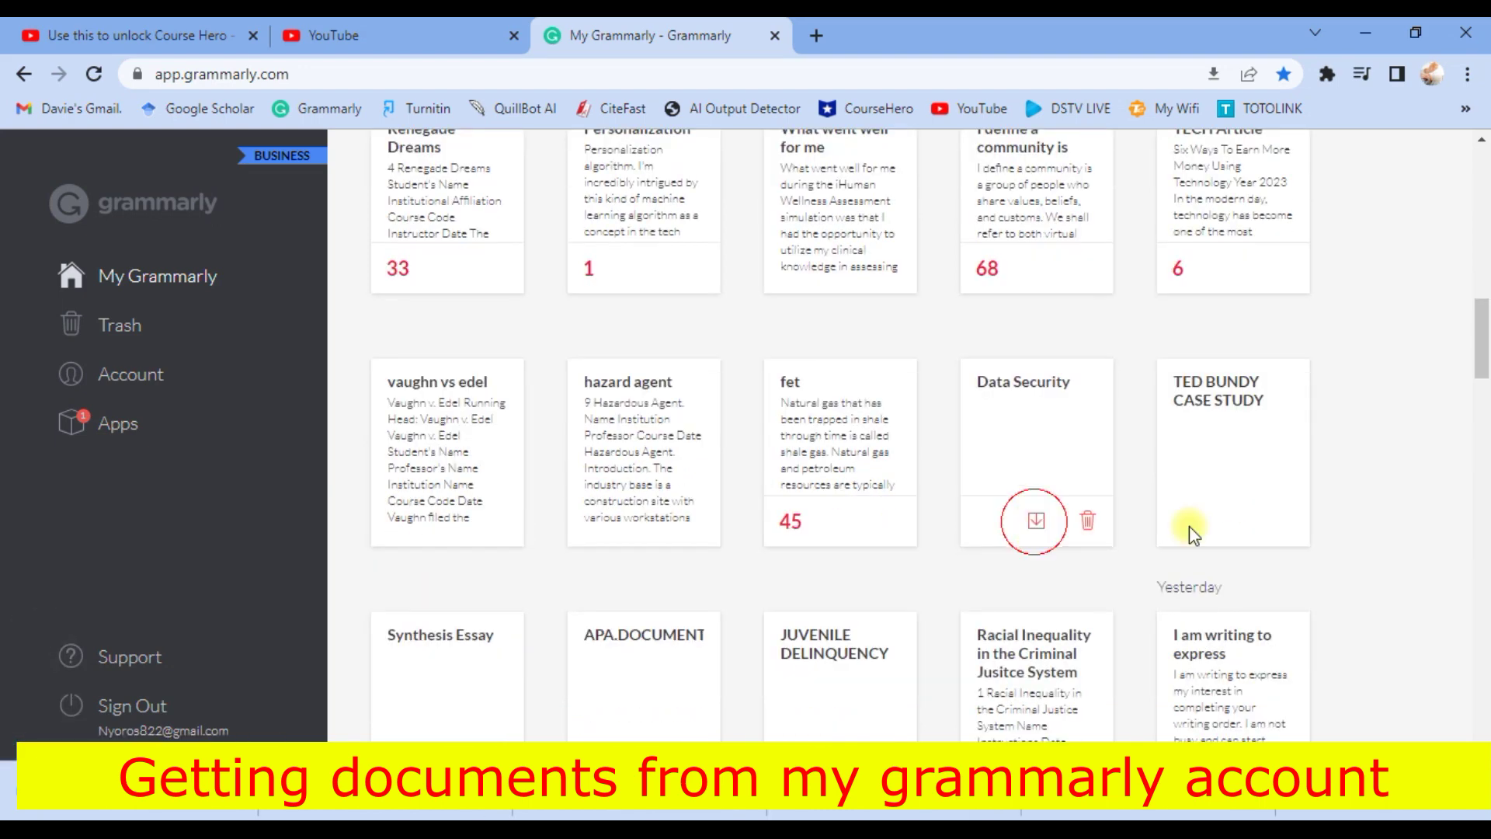
scroll(838, 455, "down", 3)
left_click(840, 447)
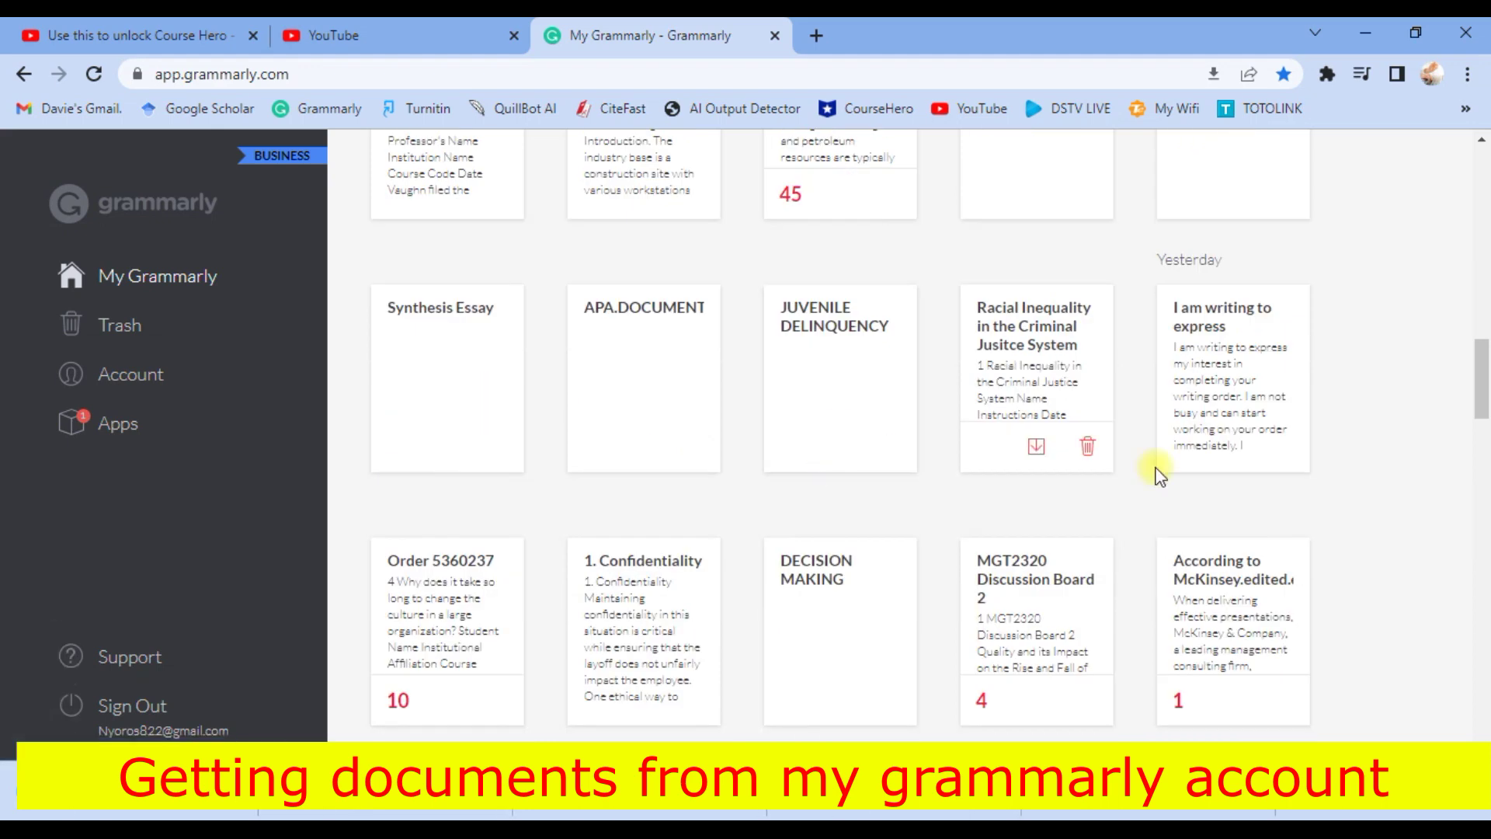
scroll(585, 516, "down", 3)
left_click(446, 483)
left_click(643, 482)
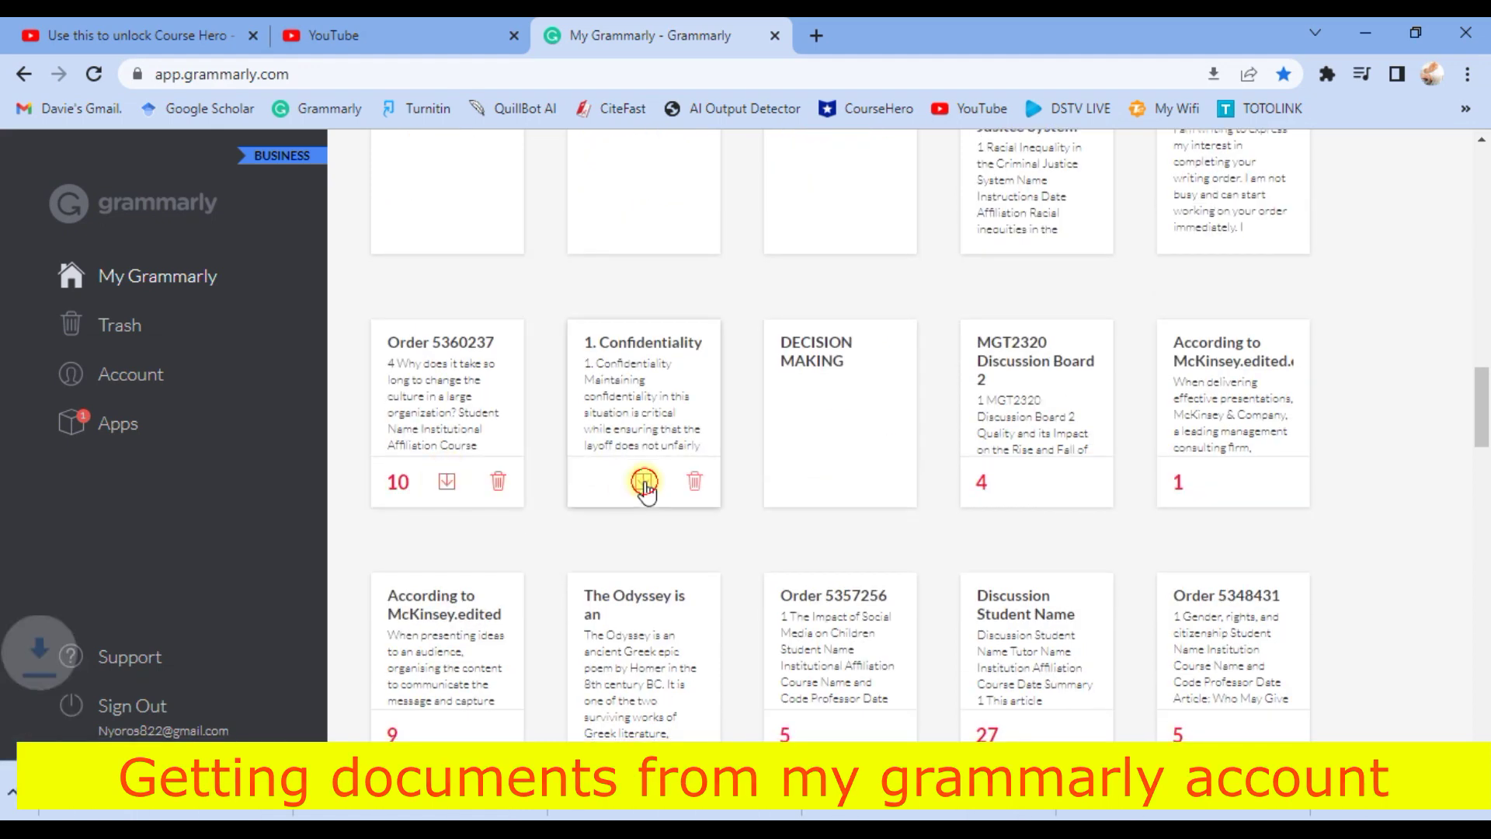
left_click(847, 483)
left_click(1037, 483)
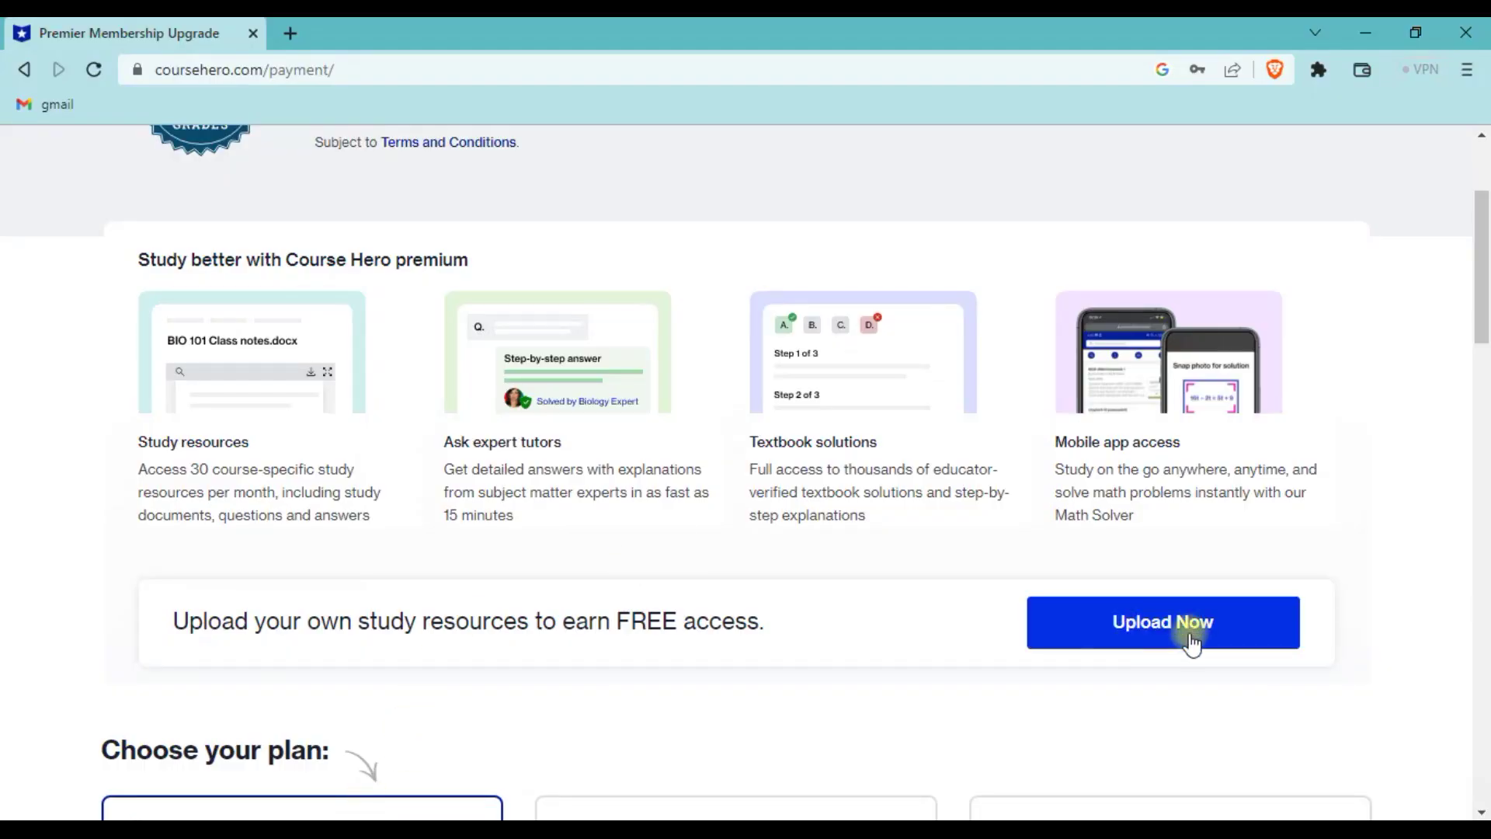
left_click(1188, 641)
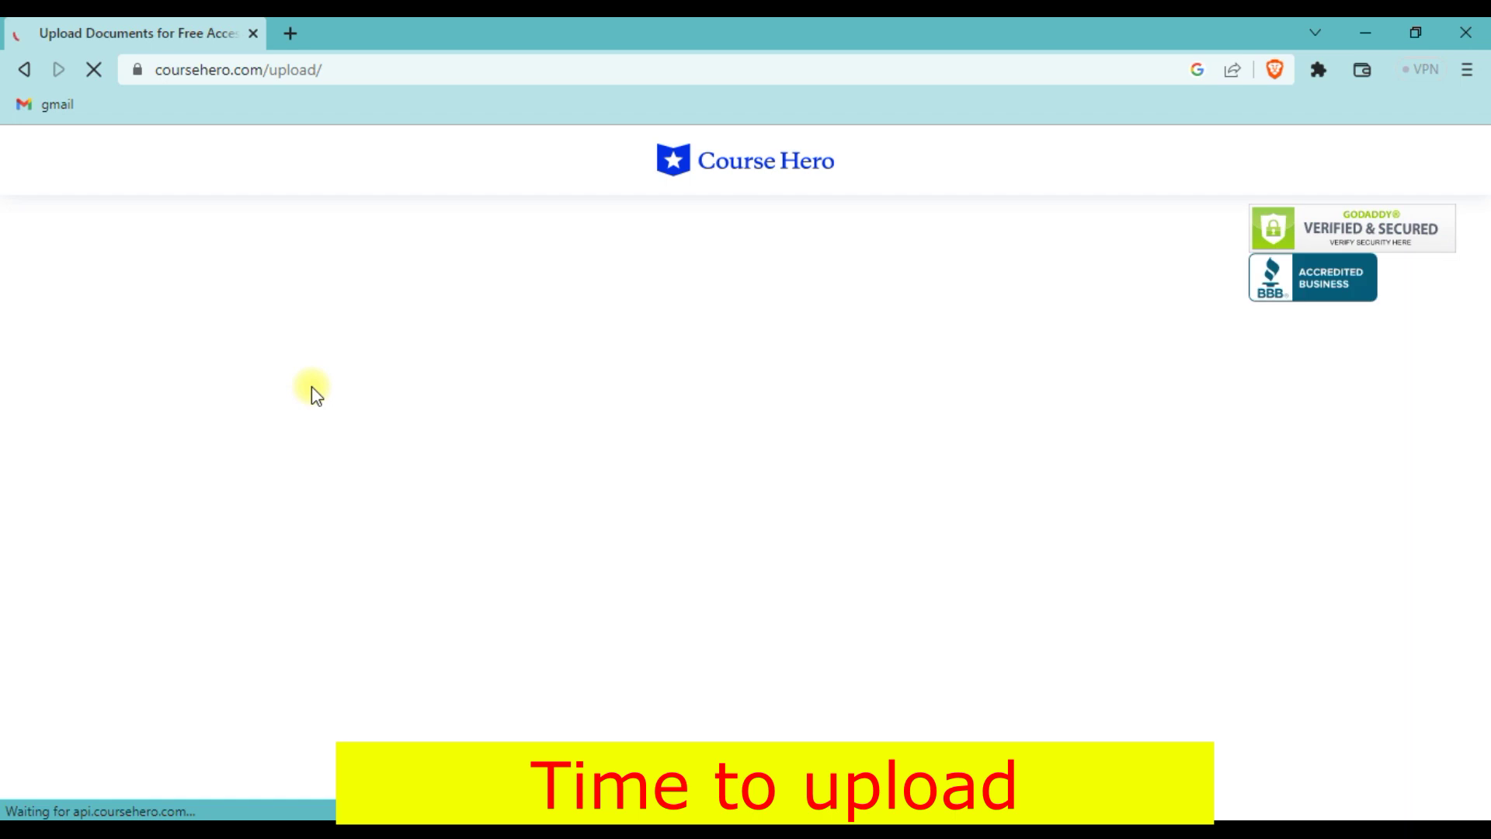
- Select all of today's files in the Downloads folder and upload them to Course Hero
scroll(157, 443, "down", 3)
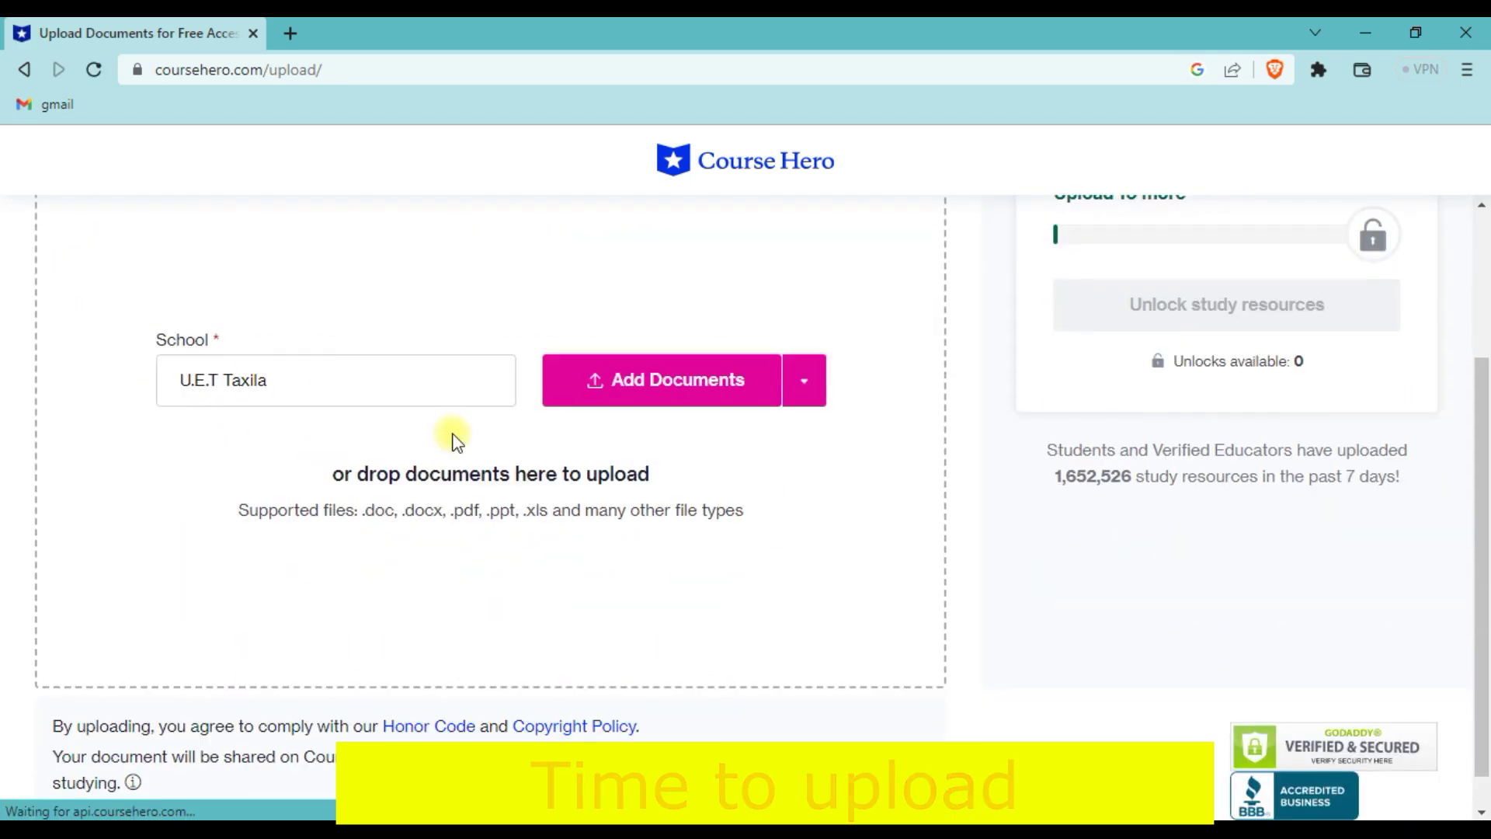
left_click(689, 381)
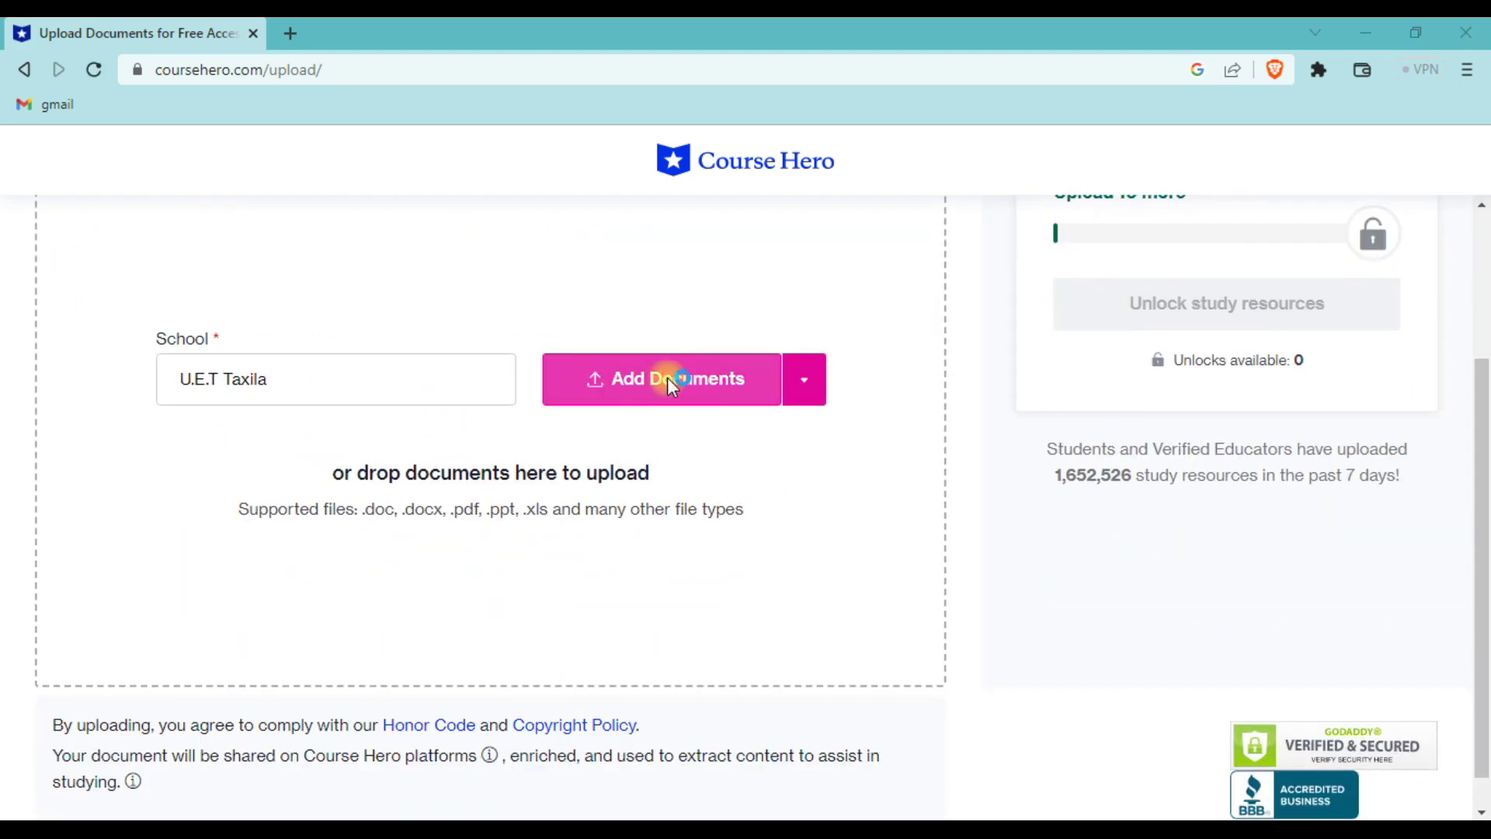
left_click(98, 414)
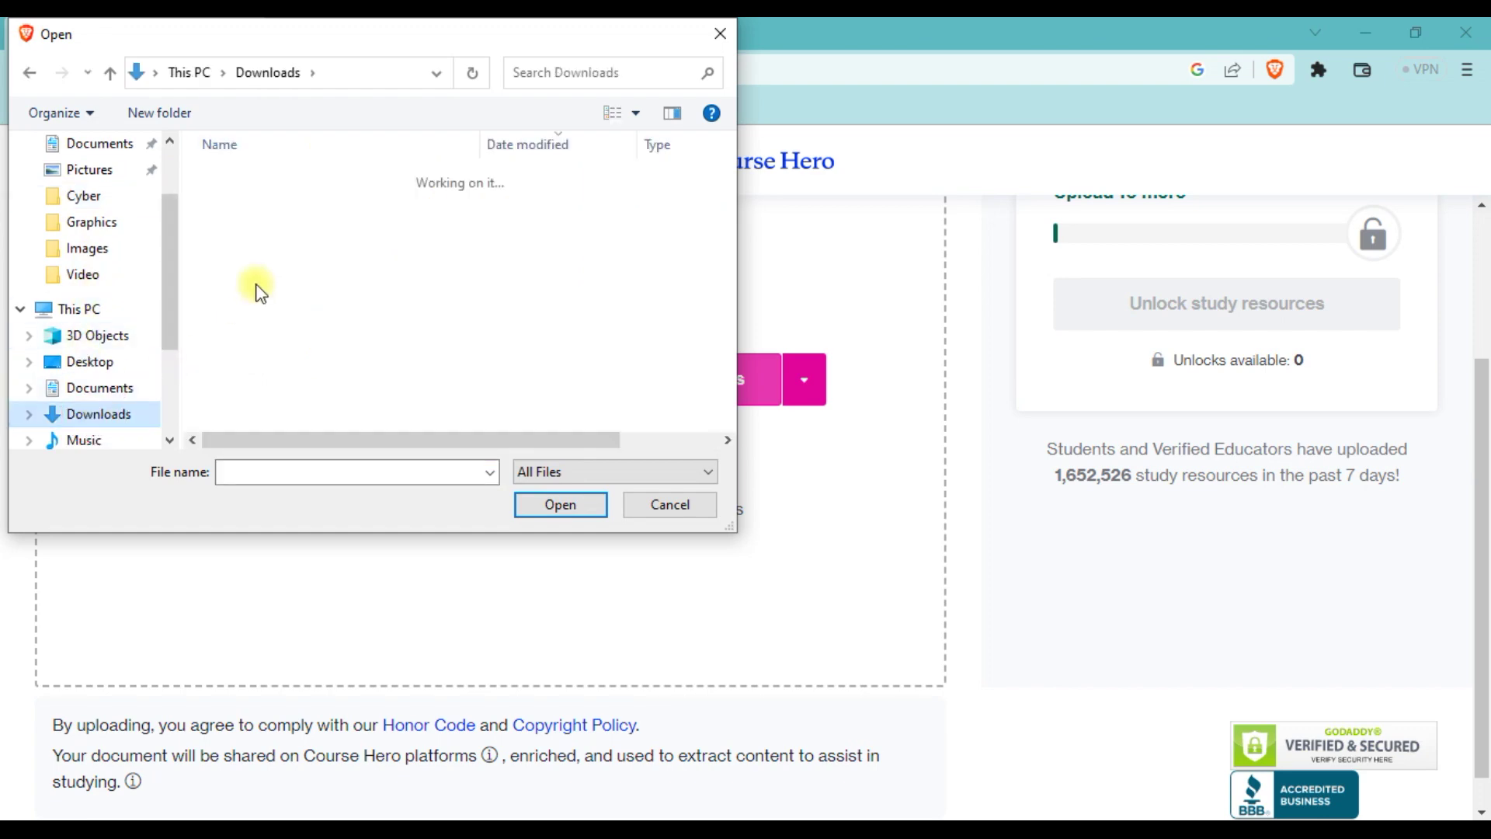
left_click_drag(204, 277, 334, 247)
left_click(560, 505)
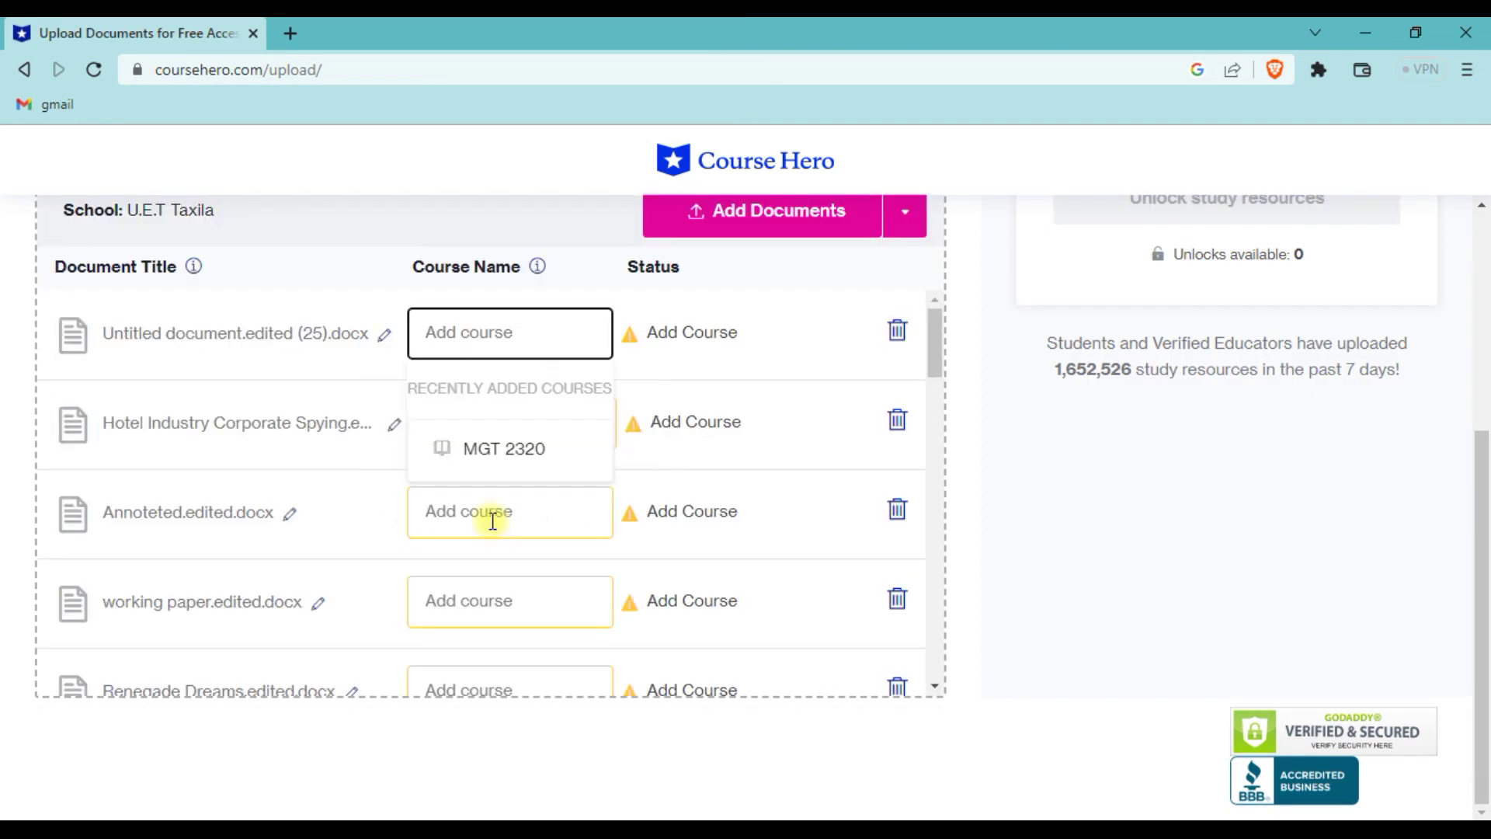
- Assign course MGT 2320 to all 21 uploaded documents, from Hotel Industry through McKinsey
left_click(489, 456)
left_click(482, 535)
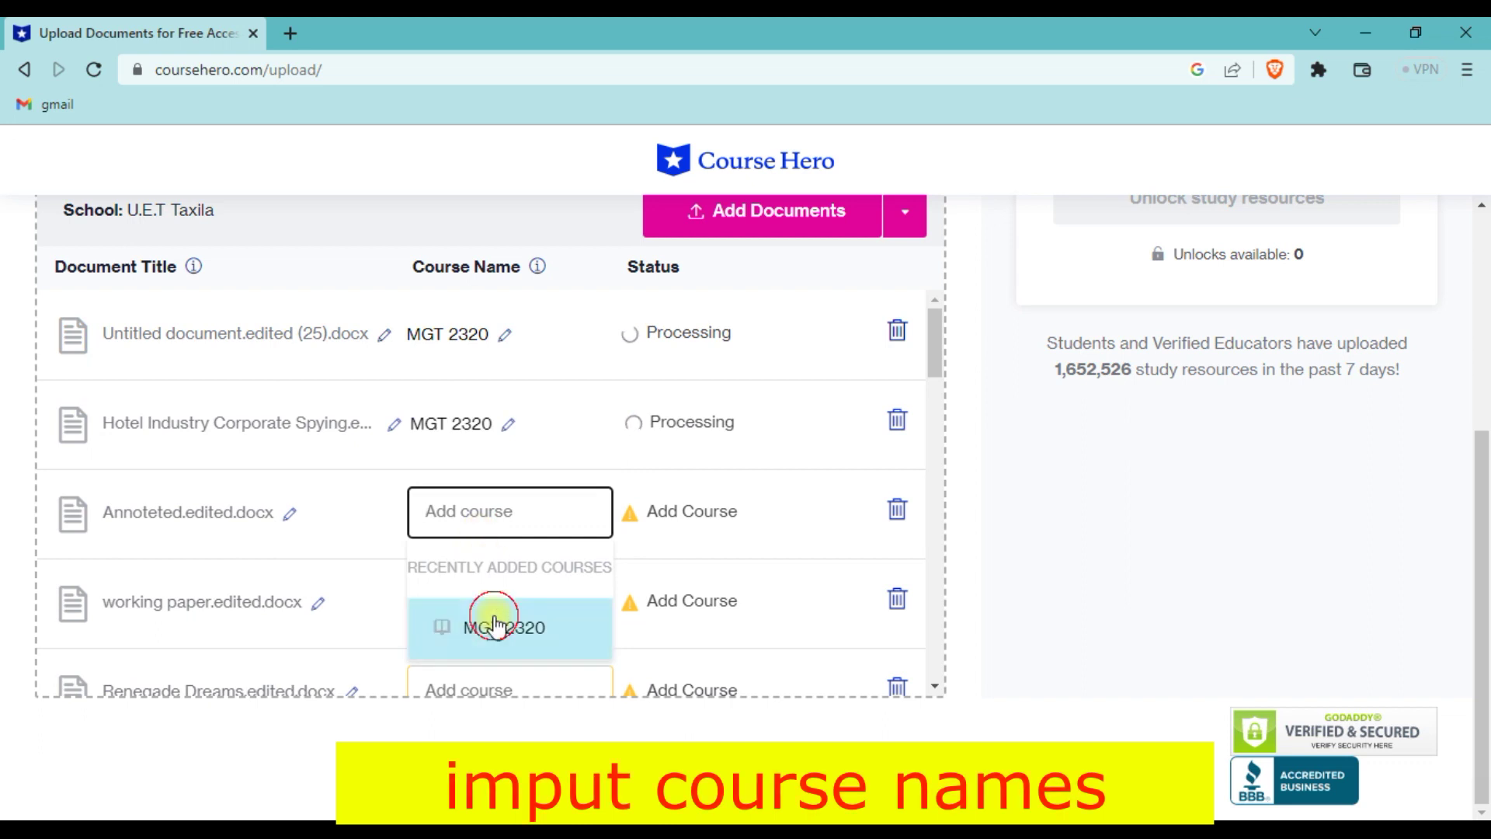
left_click(490, 621)
left_click(497, 400)
left_click(477, 470)
left_click(489, 560)
left_click(493, 656)
left_click(504, 468)
left_click(501, 557)
left_click(505, 646)
left_click(501, 470)
left_click(495, 468)
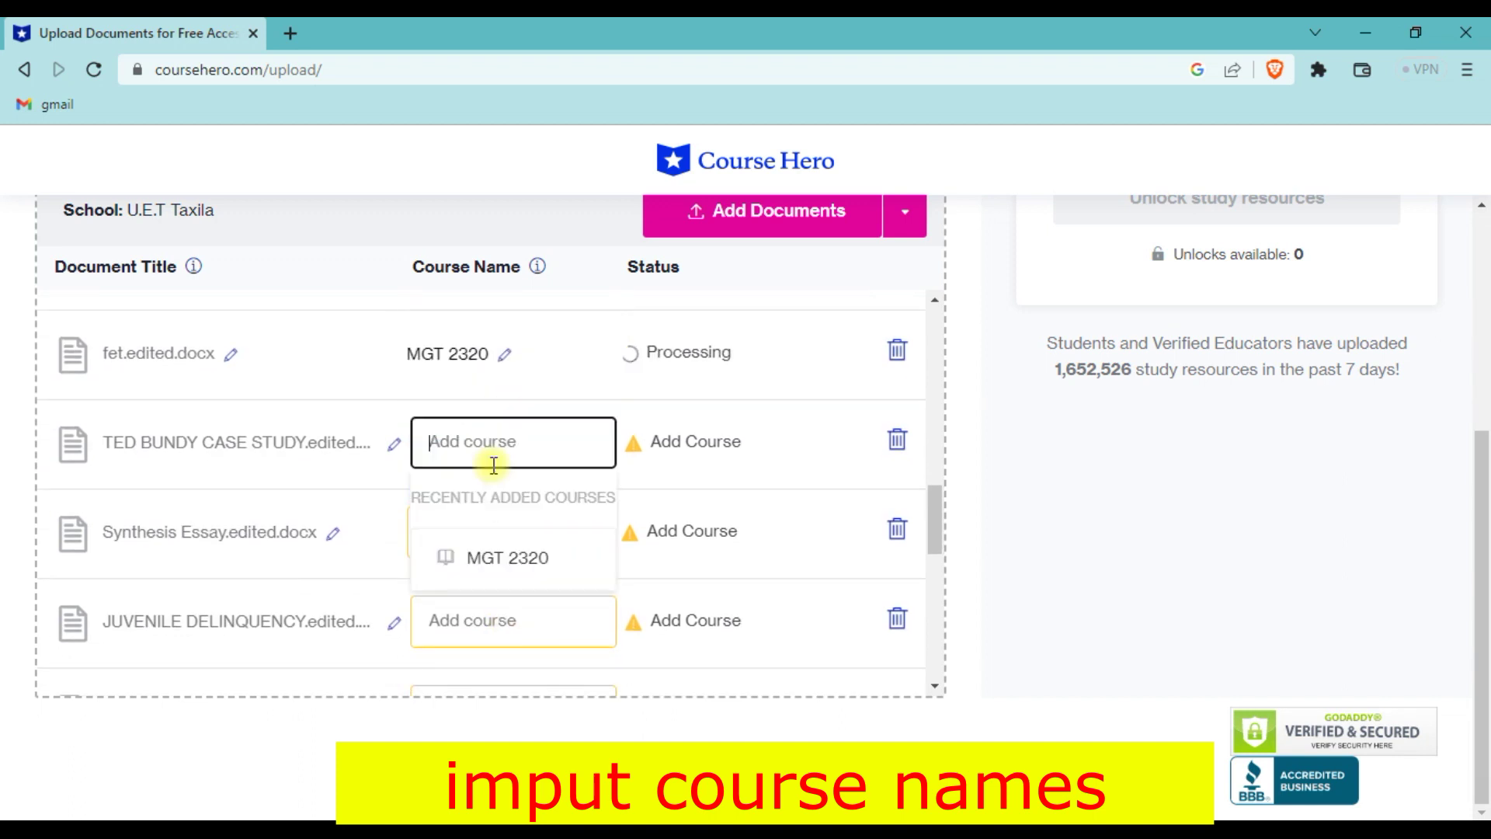
left_click(488, 556)
left_click(492, 629)
left_click(513, 388)
left_click(471, 474)
left_click(478, 556)
left_click(494, 643)
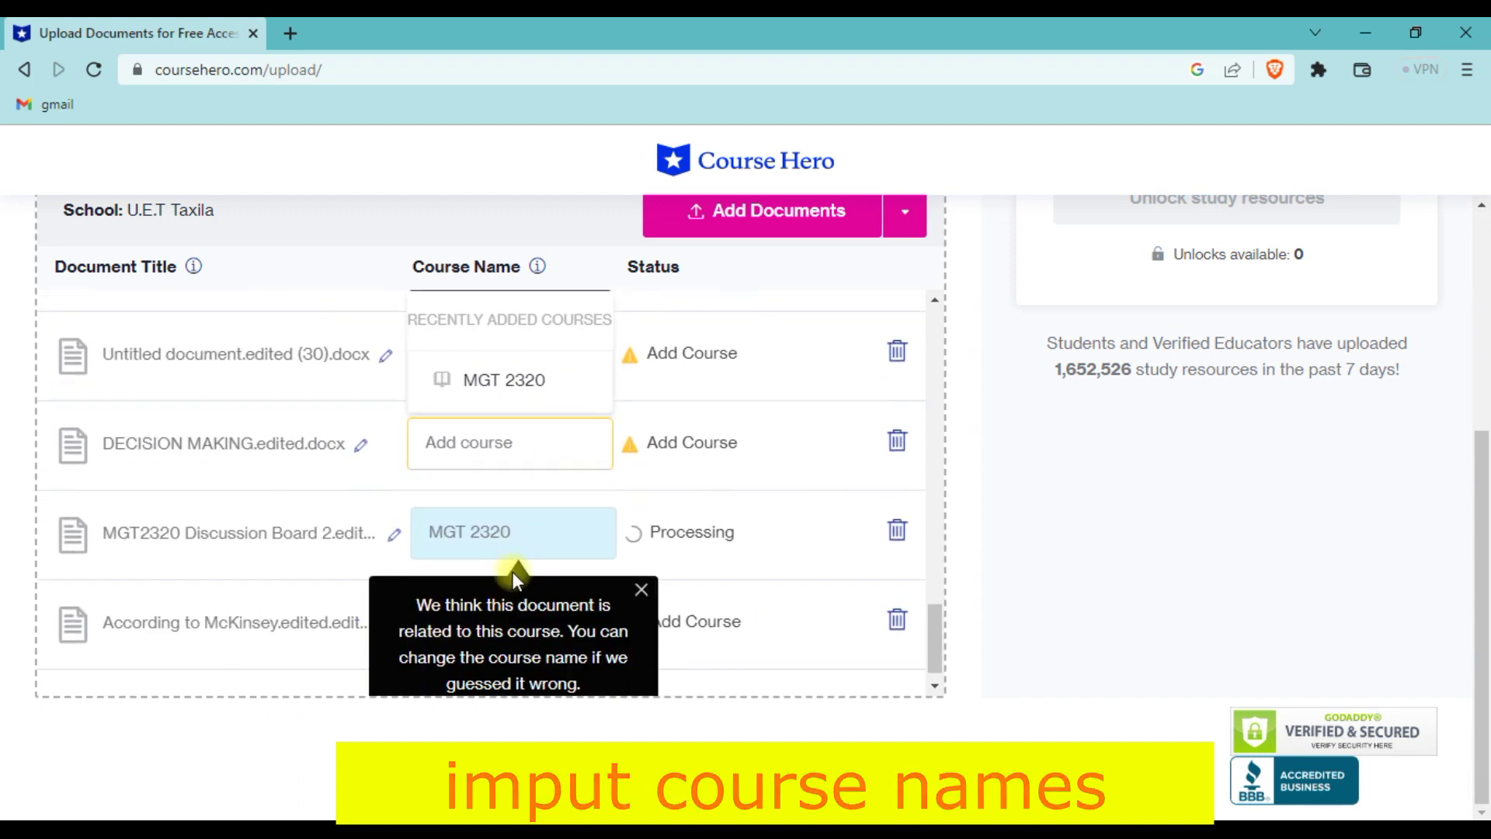
left_click(488, 472)
left_click(501, 563)
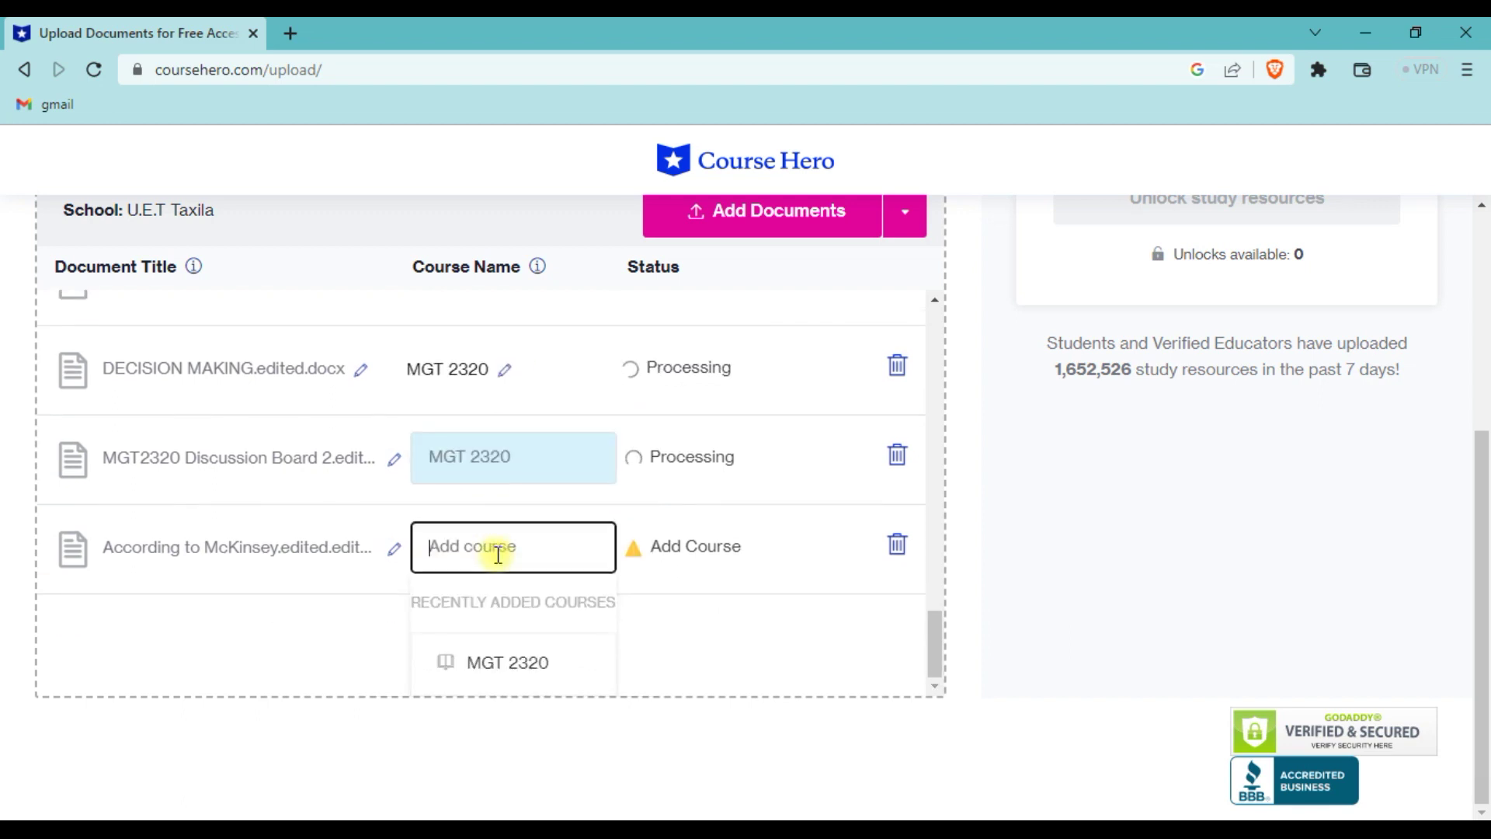
left_click(503, 663)
scroll(645, 614, "up", 8)
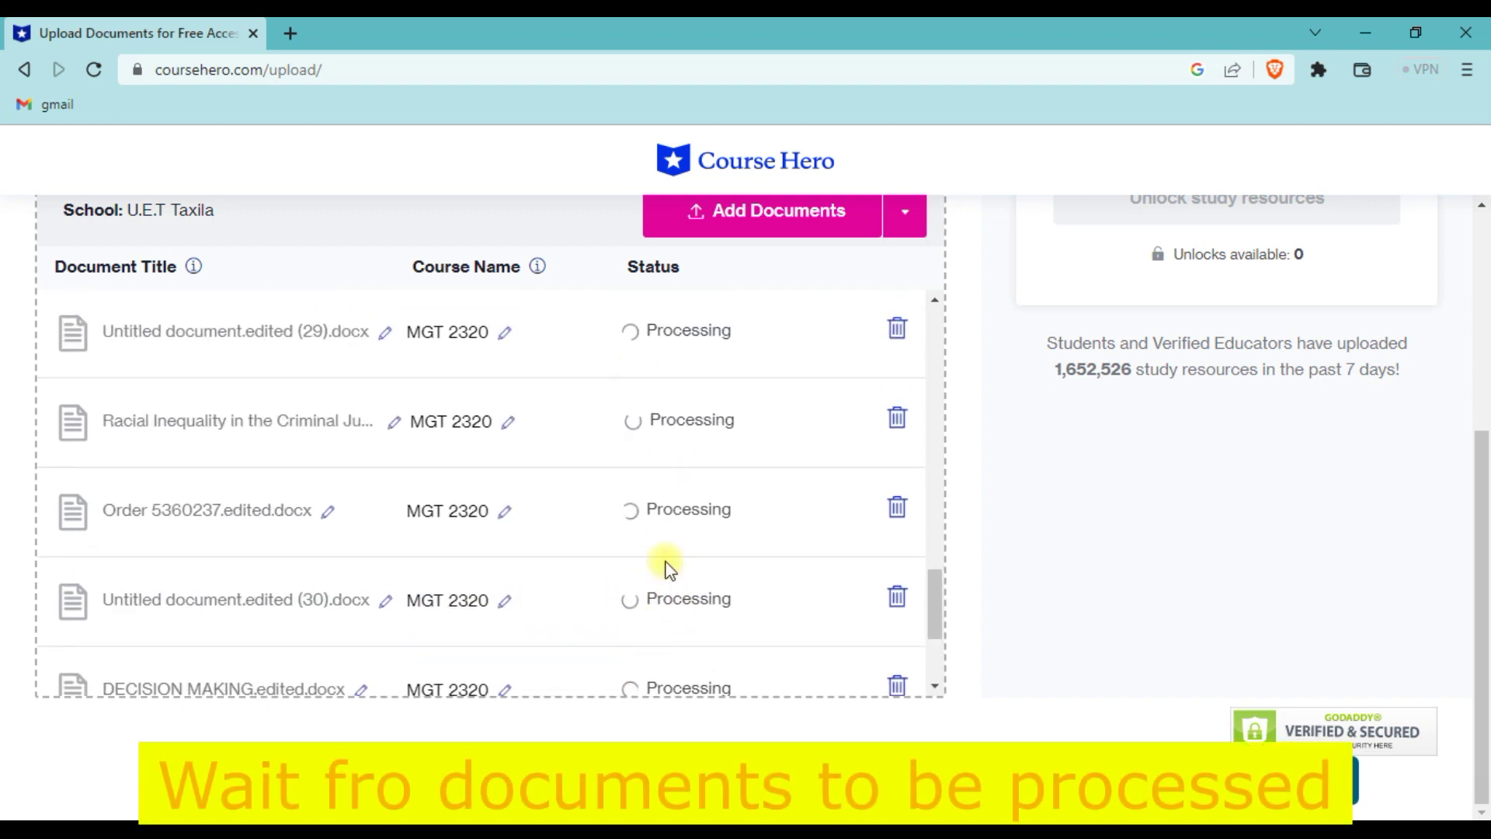
scroll(666, 537, "up", 6)
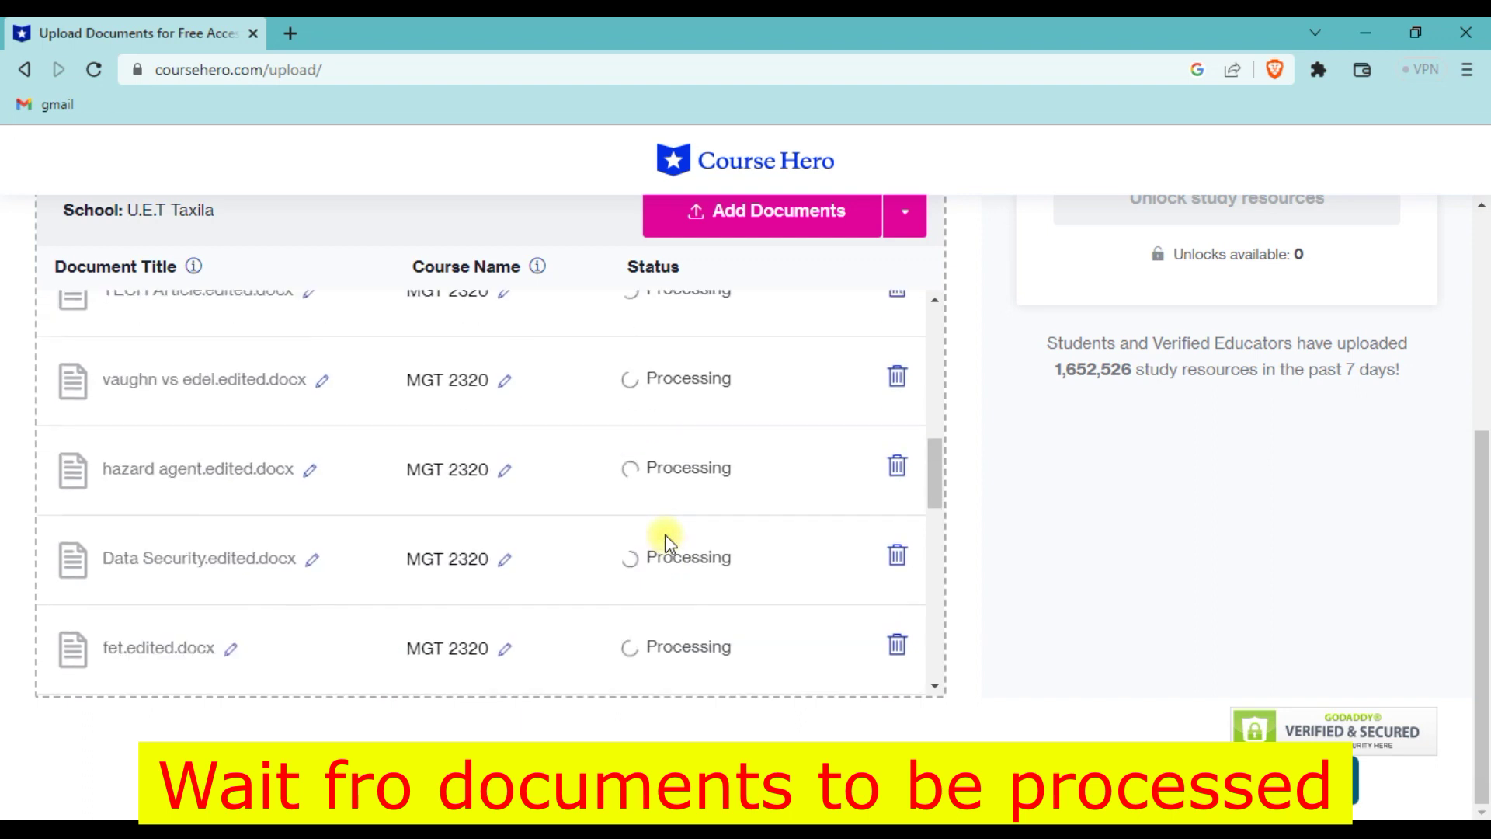
scroll(682, 549, "down", 1)
scroll(682, 549, "up", 1)
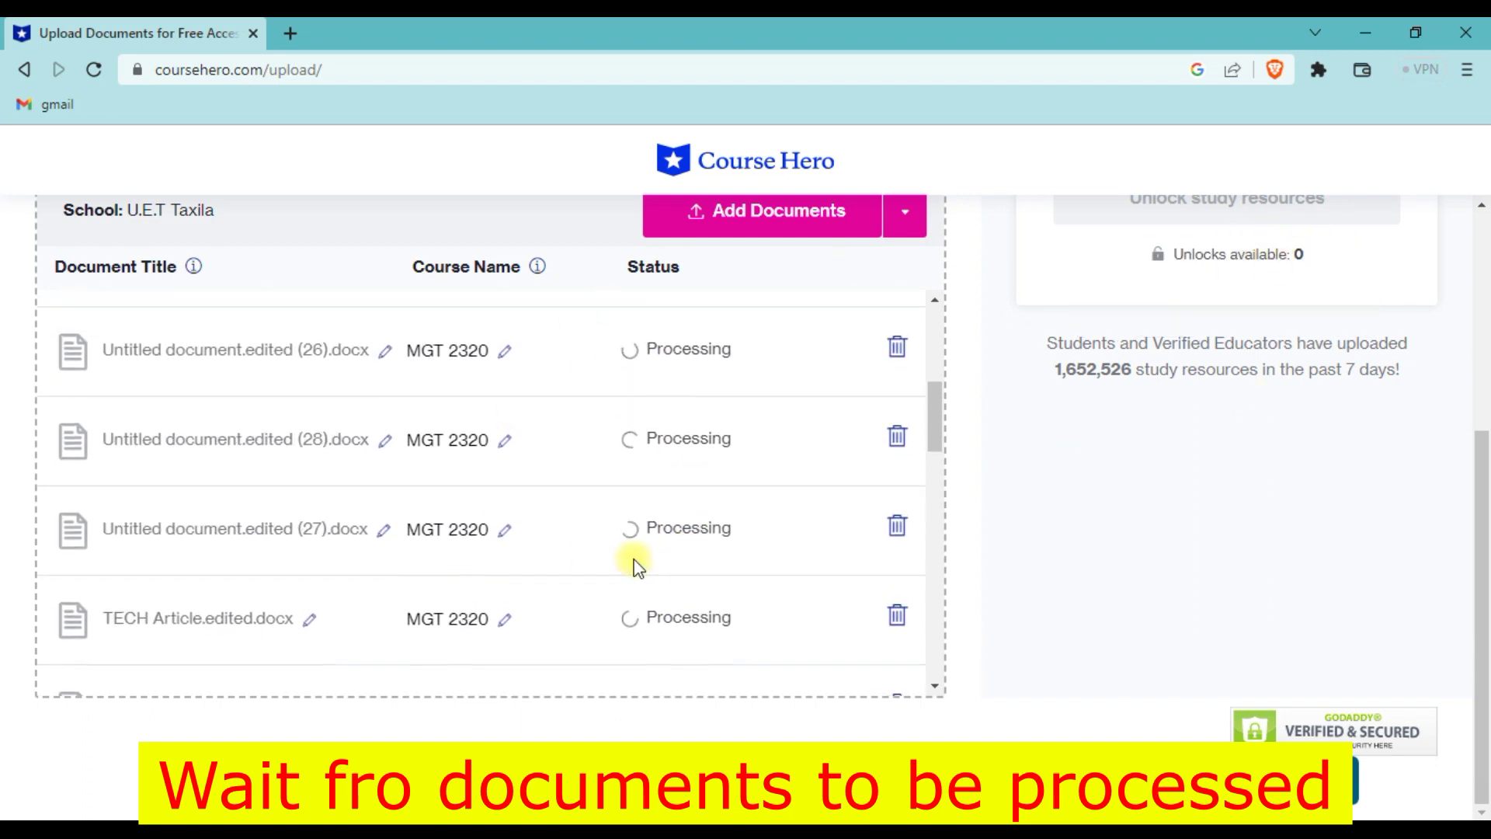
scroll(637, 559, "up", 5)
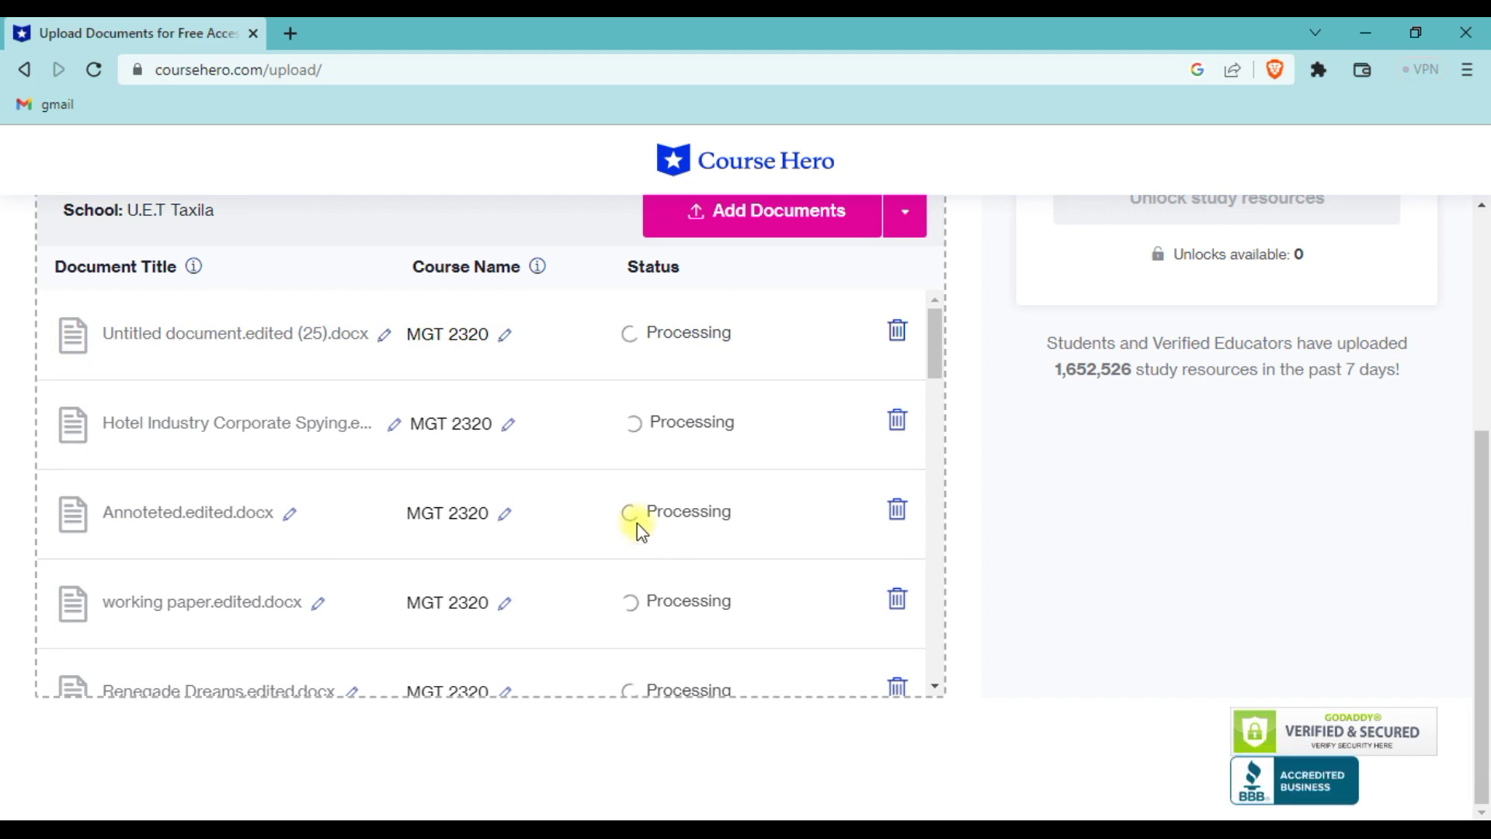
scroll(637, 523, "up", 3)
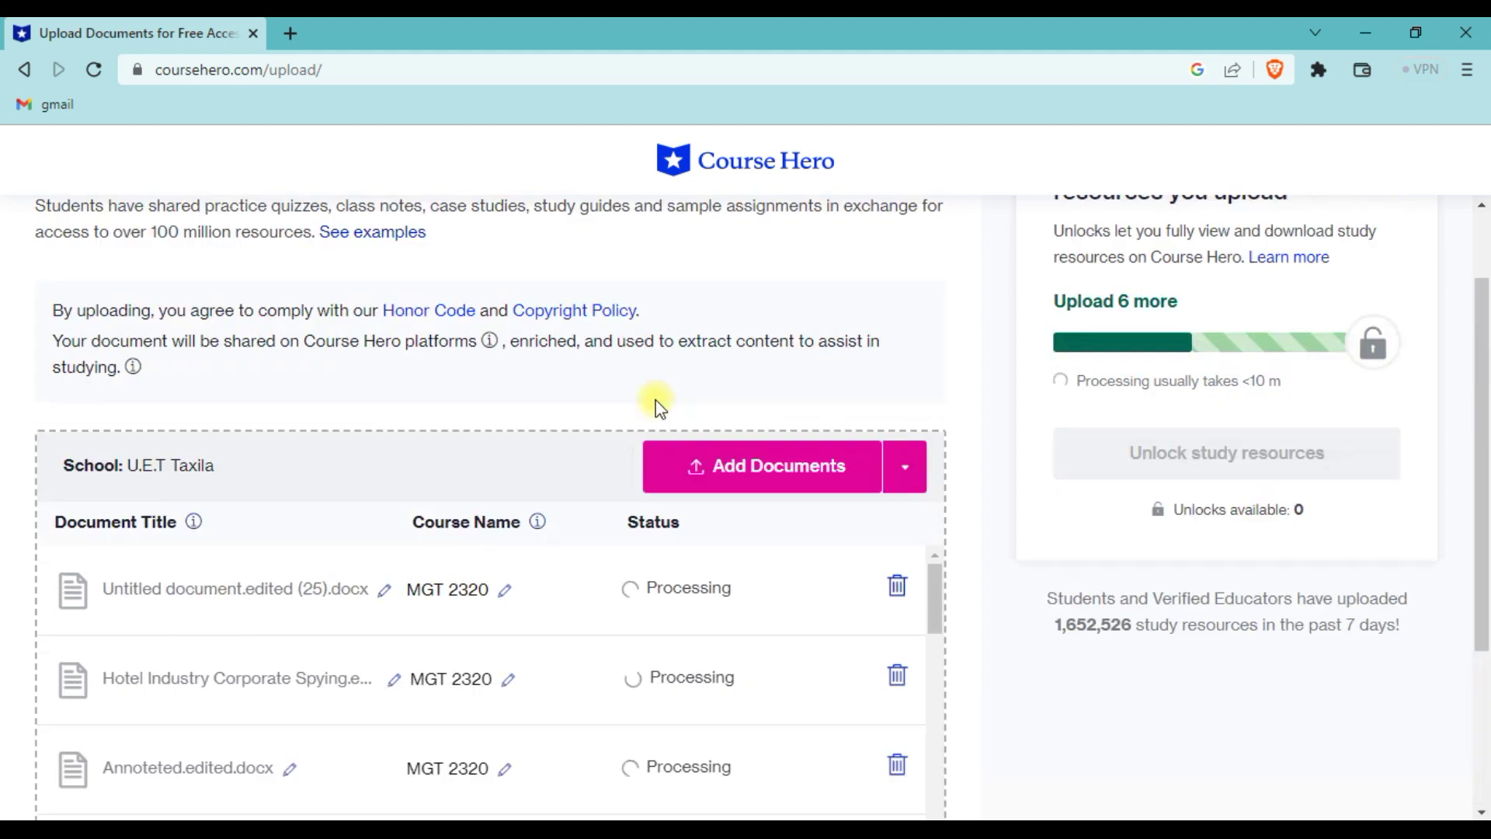
- Reload the upload page and confirm several documents are Accepted, giving 5 unlocks
left_click(91, 70)
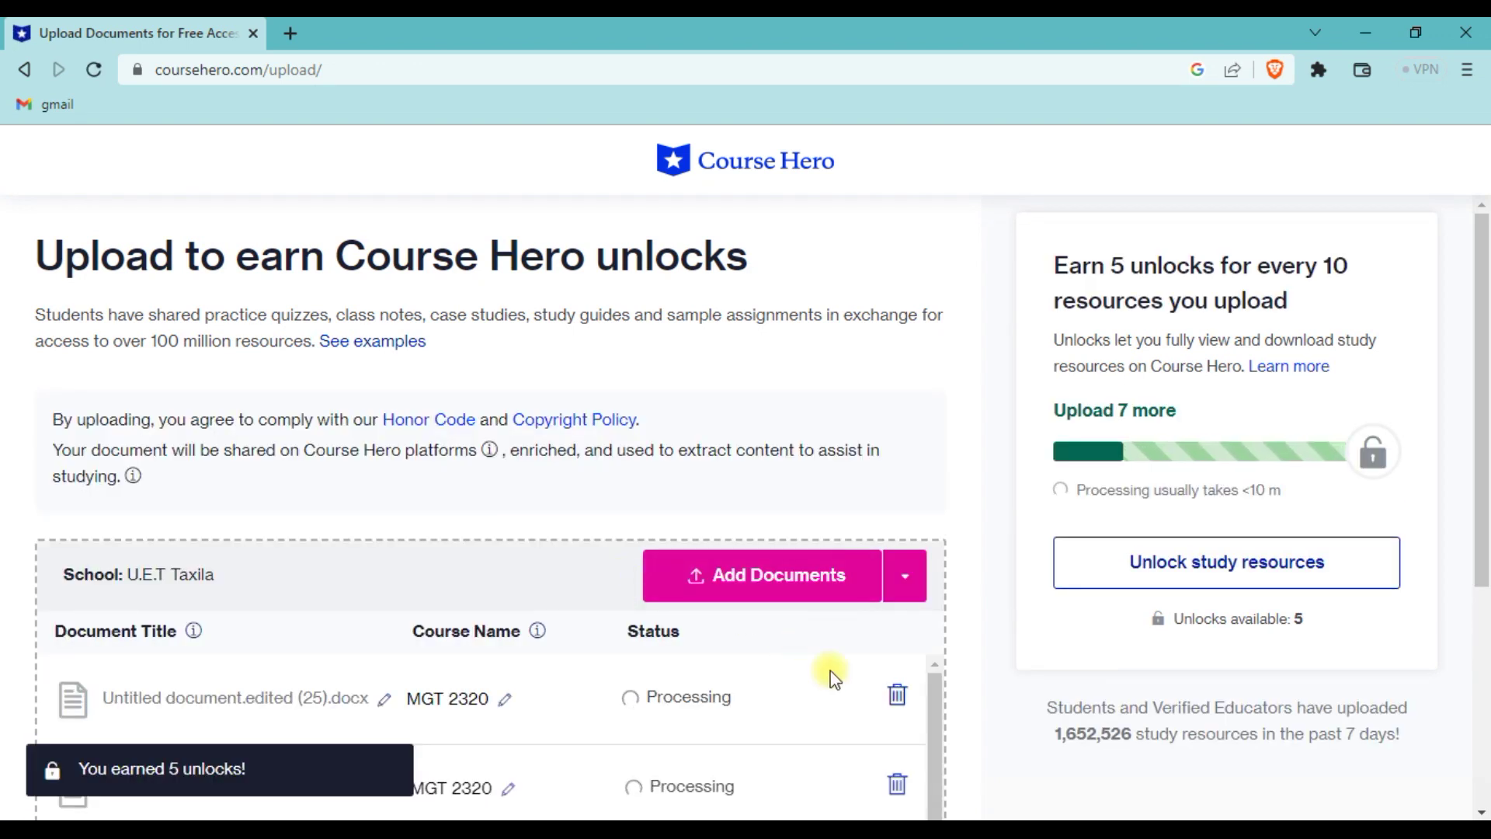
scroll(831, 673, "down", 2)
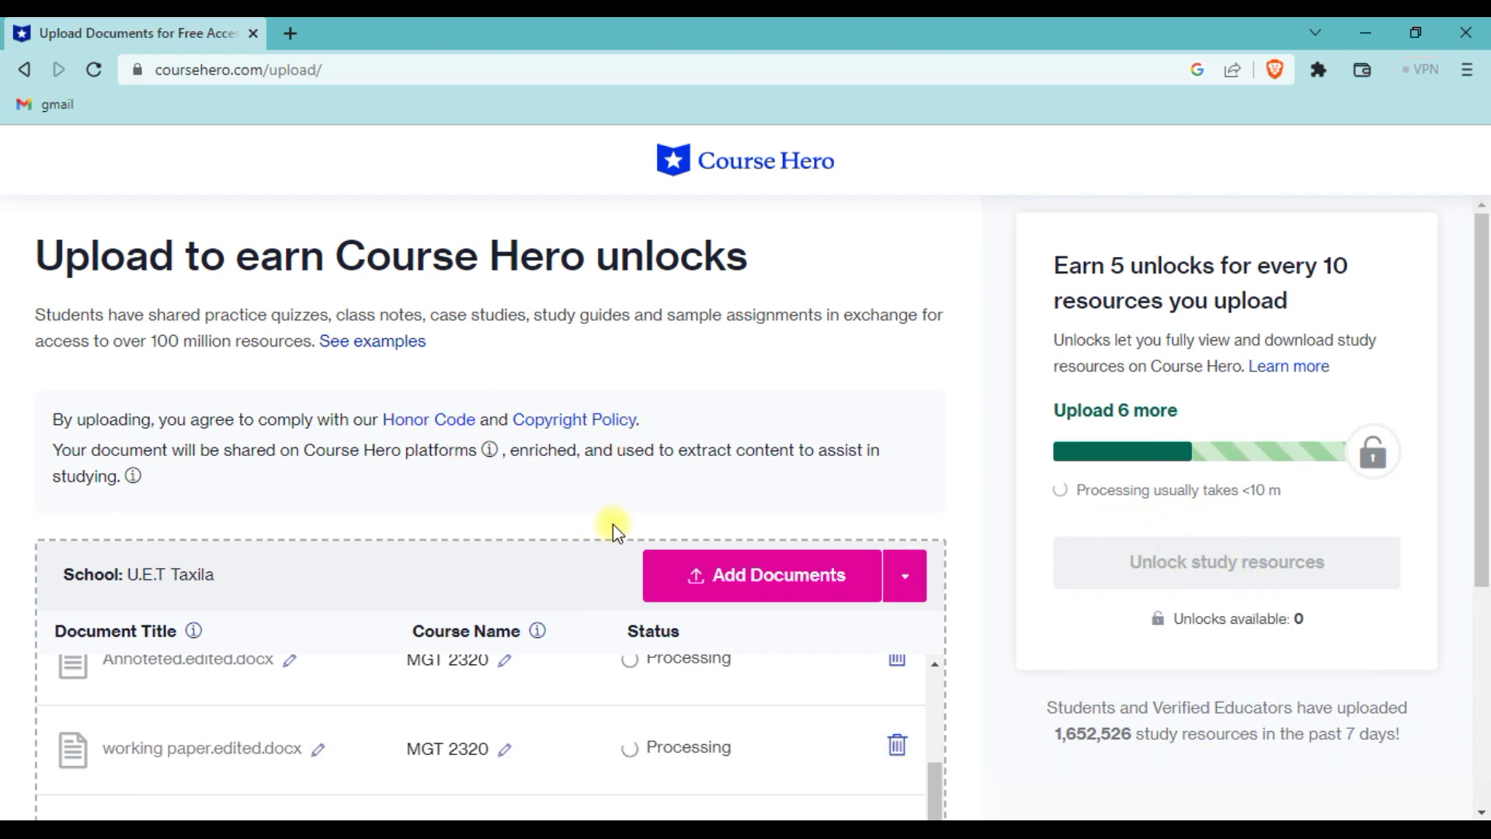
scroll(608, 519, "down", 2)
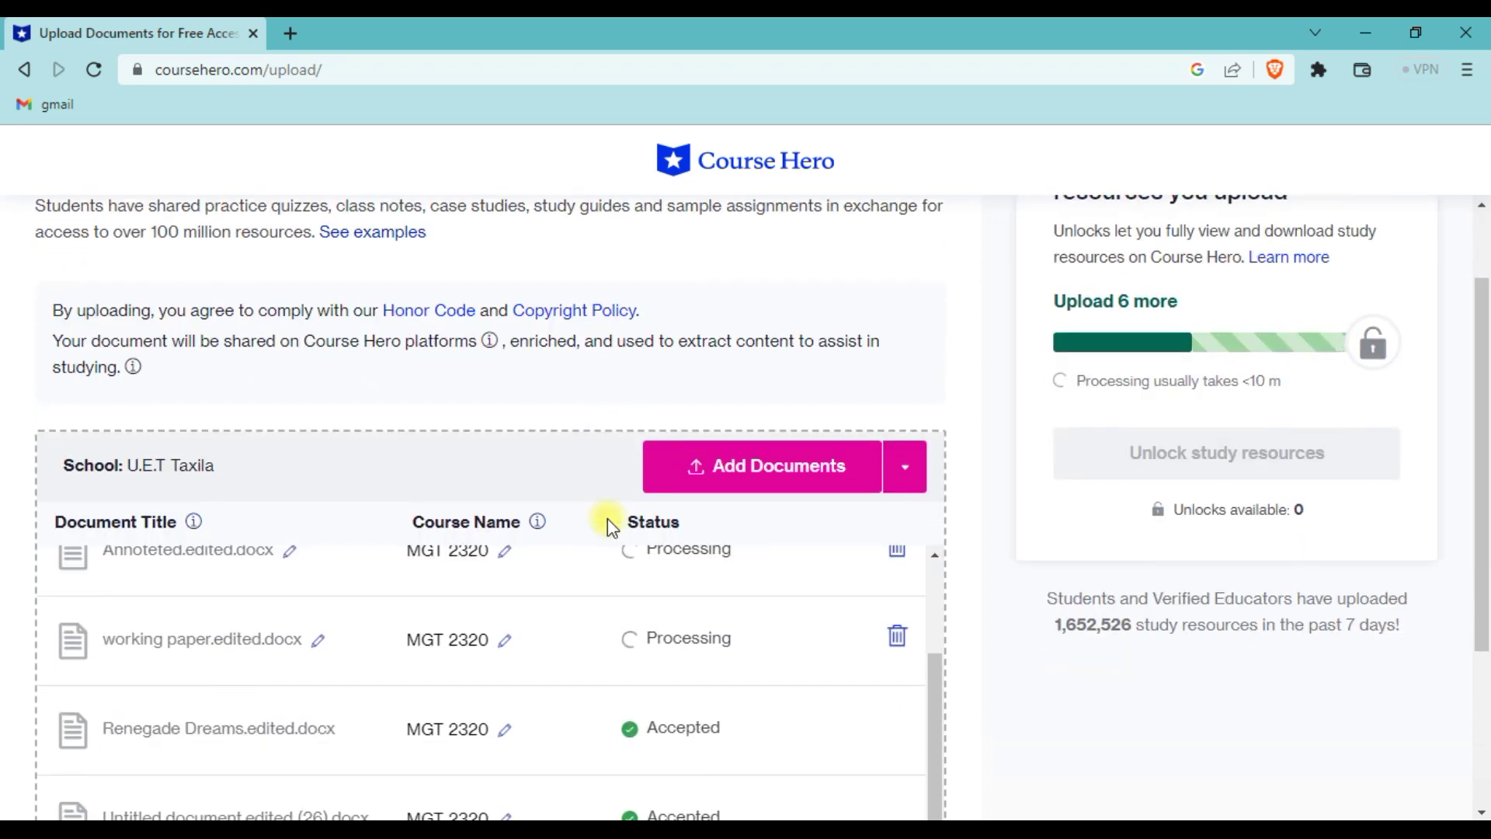
scroll(609, 519, "down", 4)
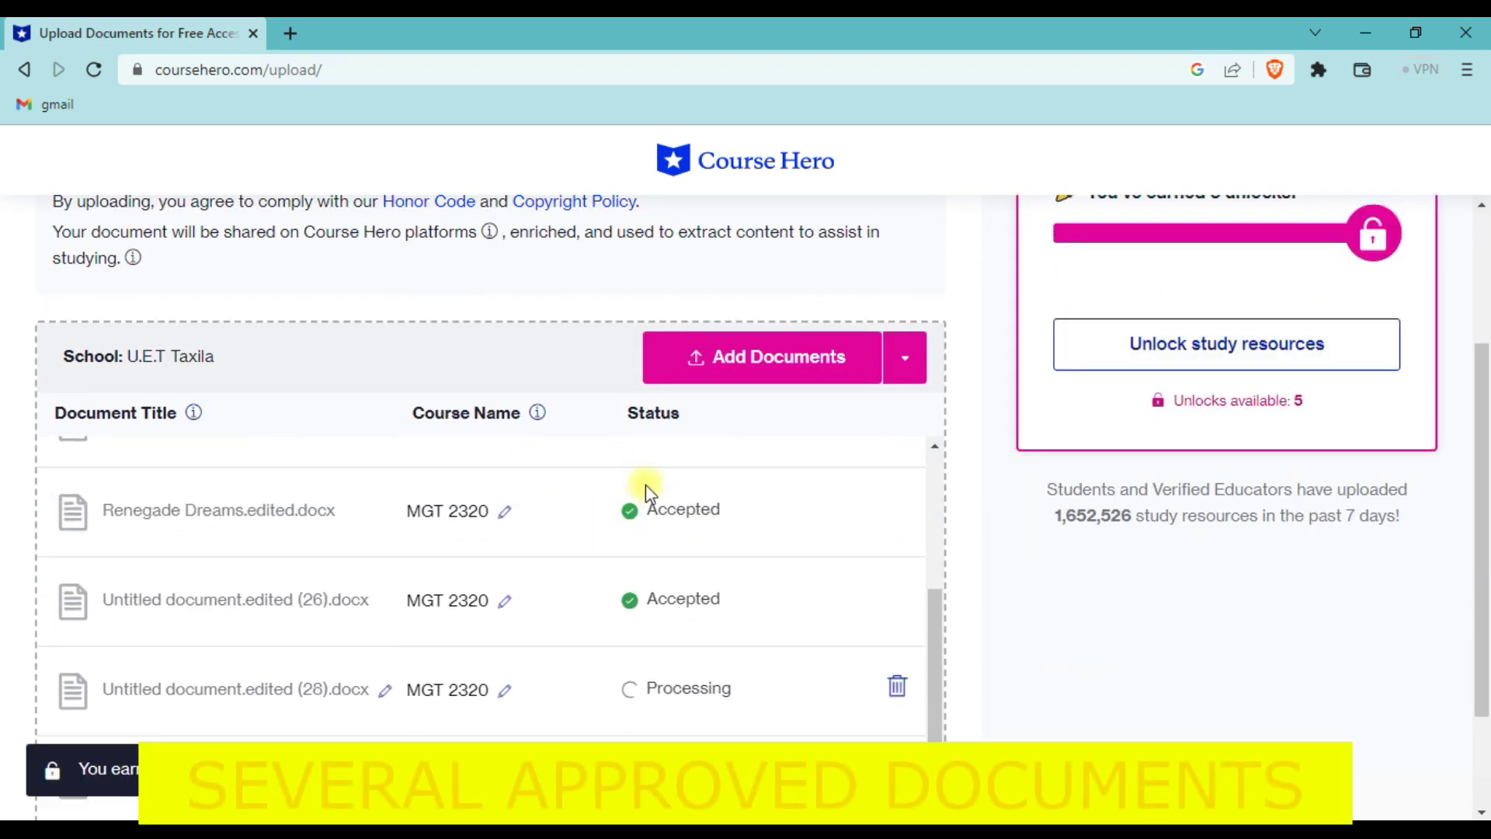
scroll(639, 636, "down", 3)
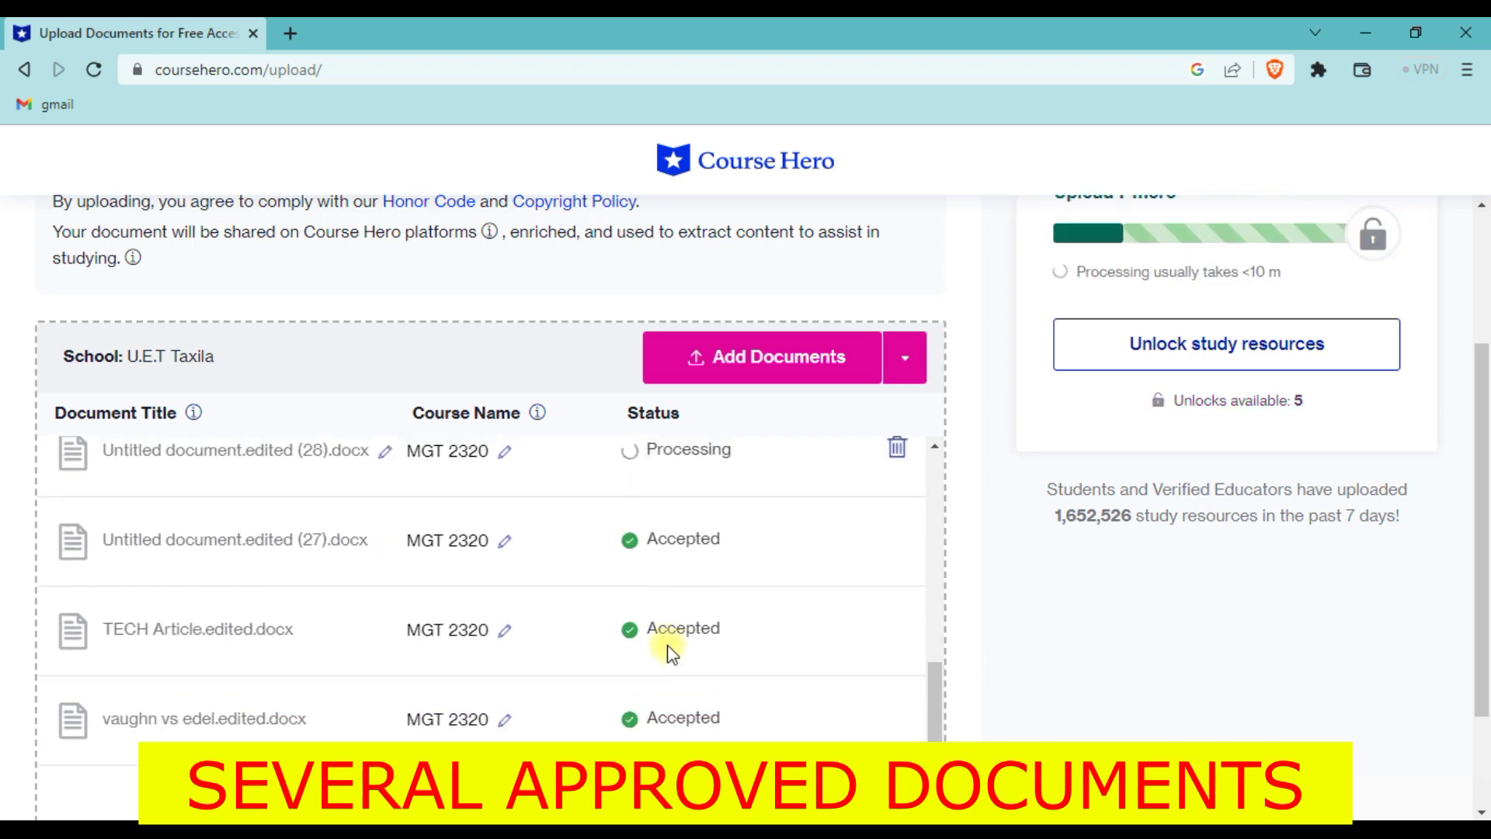
scroll(639, 610, "down", 5)
scroll(644, 697, "up", 8)
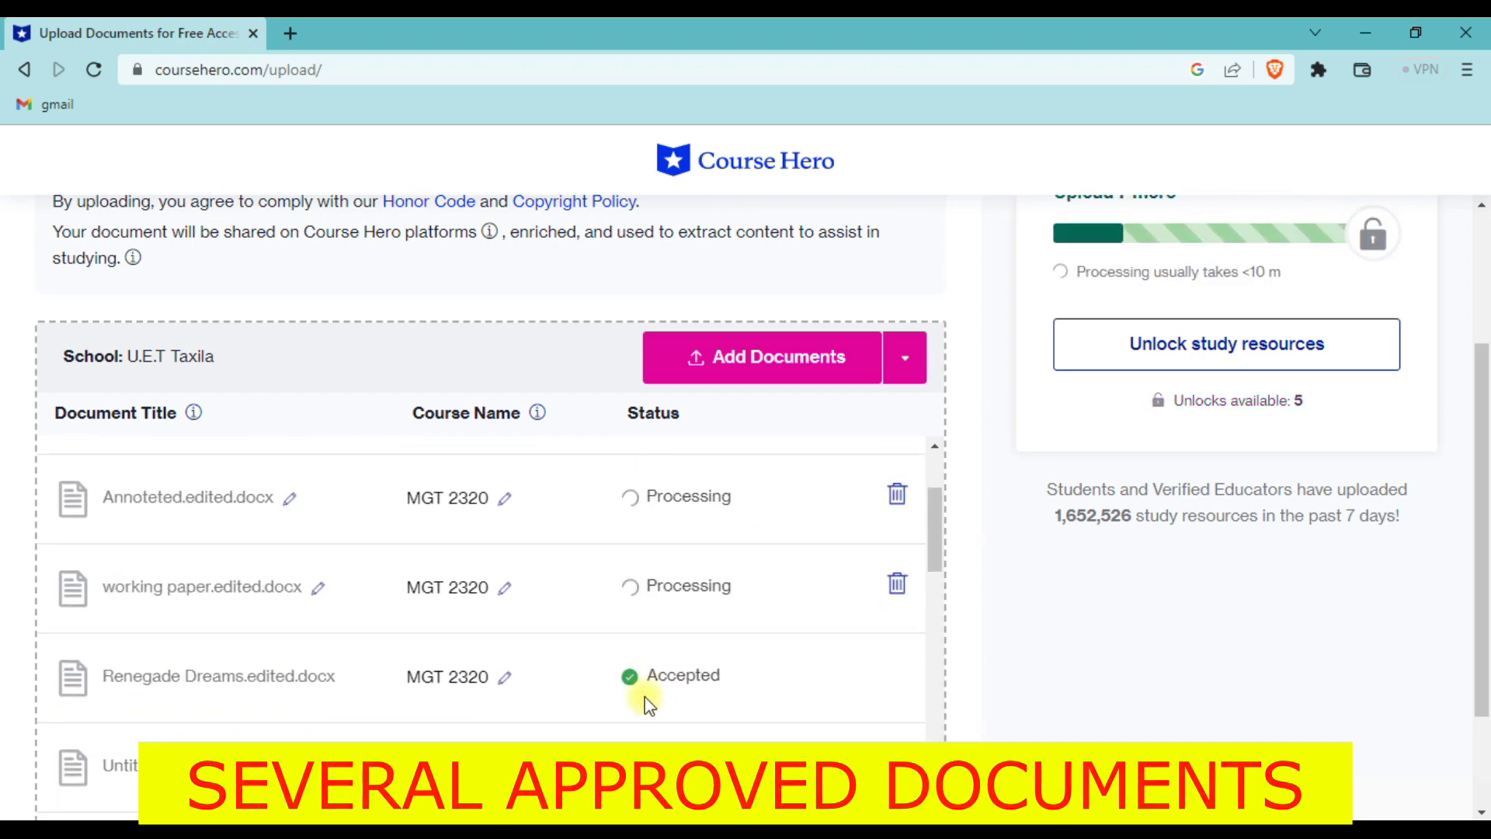
scroll(759, 622, "up", 3)
scroll(737, 619, "down", 5)
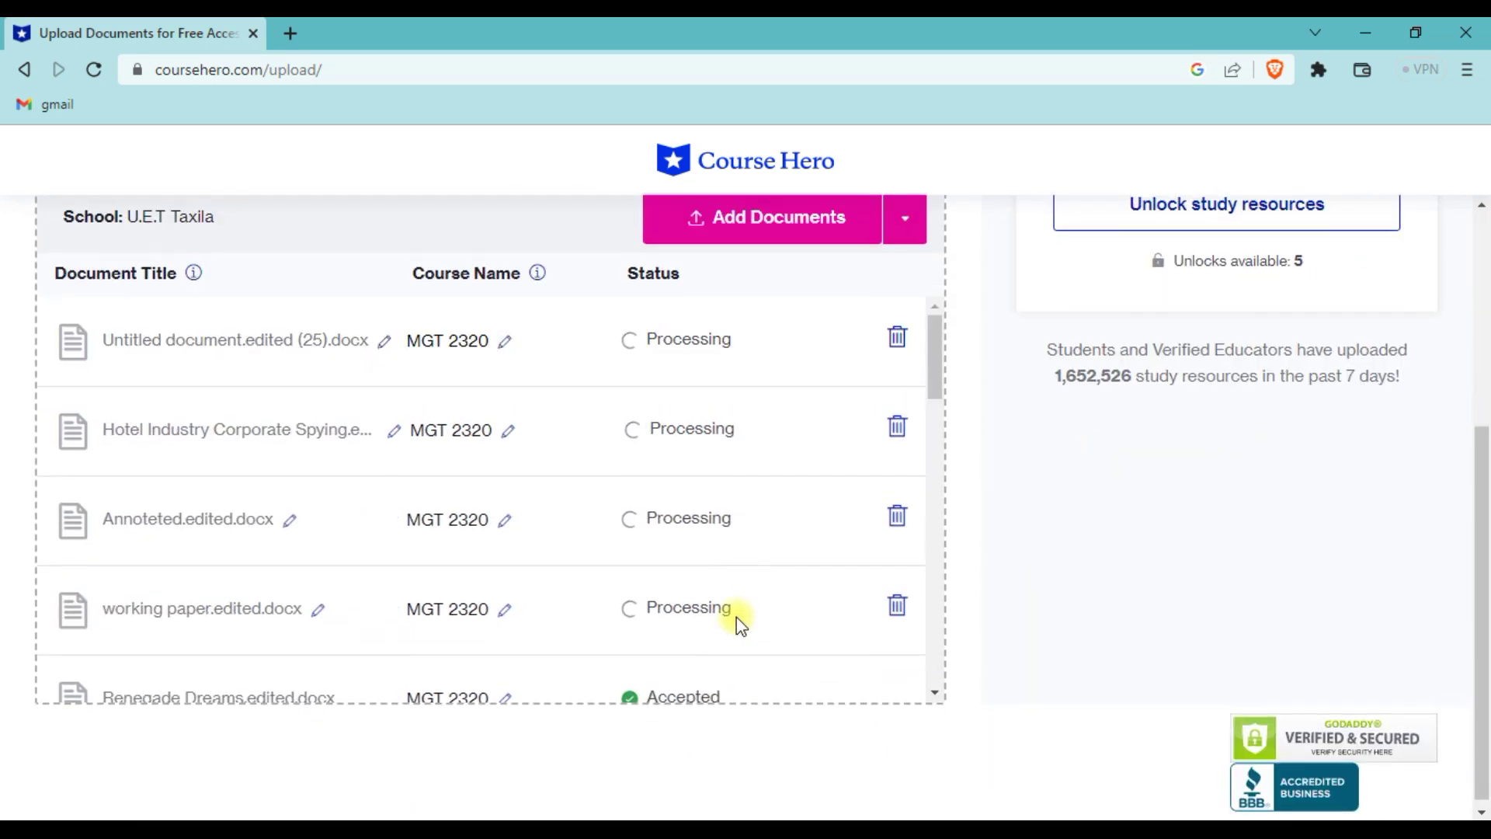
scroll(737, 617, "up", 2)
left_click(290, 33)
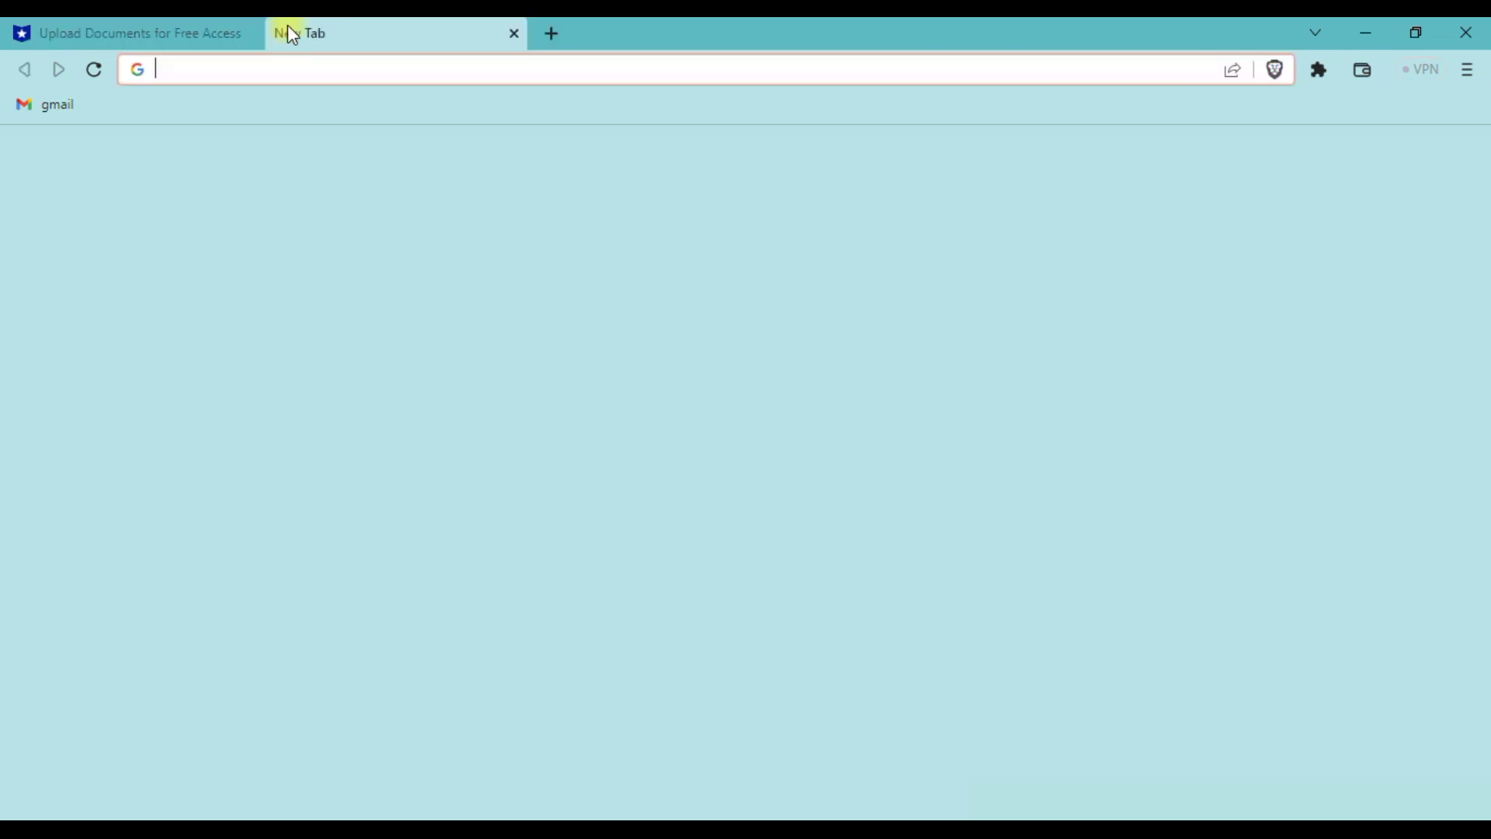
- Search 'coursehero informatics in nursing' and open the Nursing Informatics in Health Care result in a new tab
type("infor")
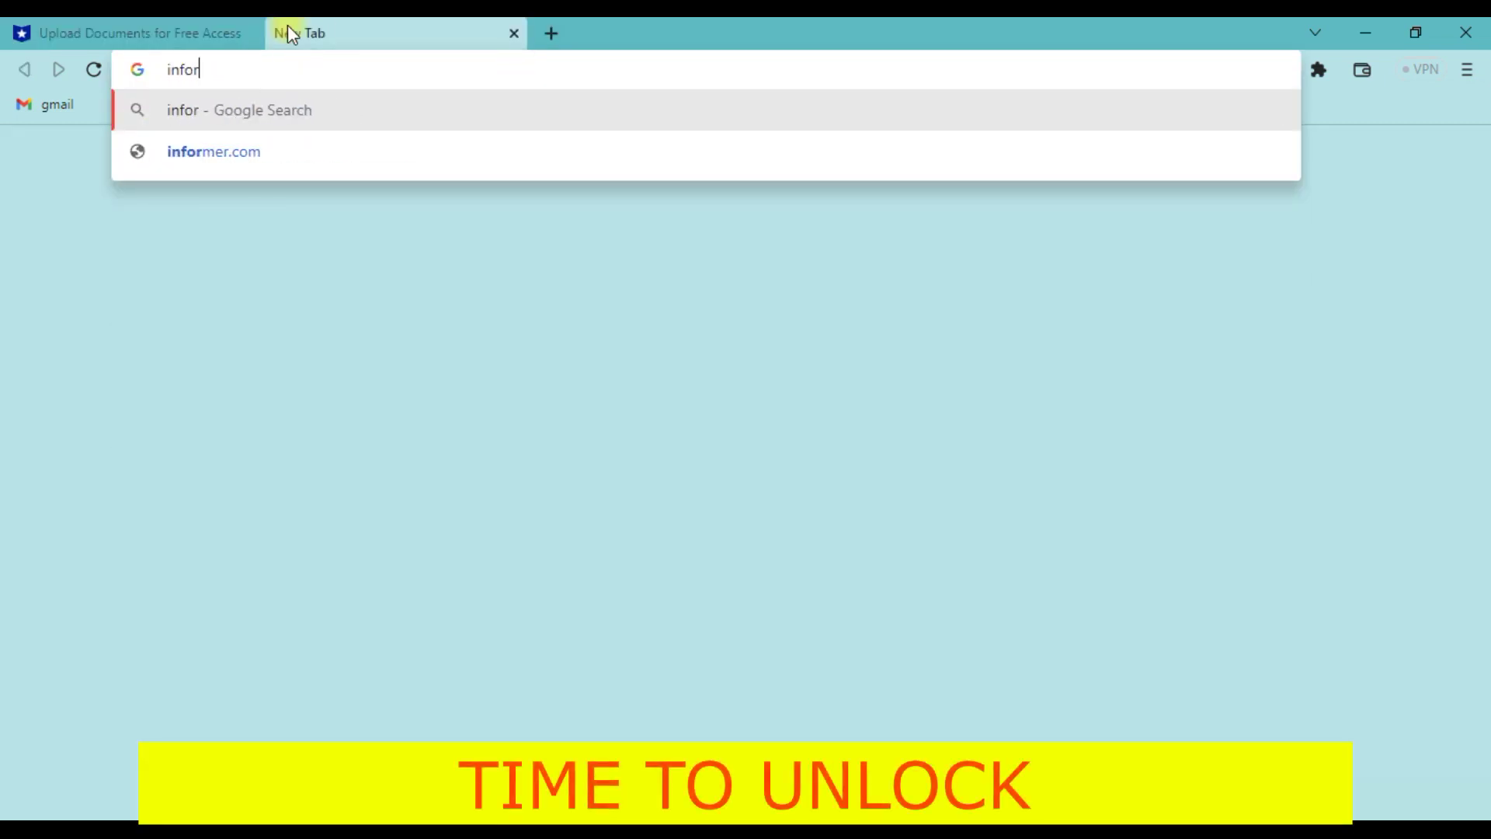
type("matics in")
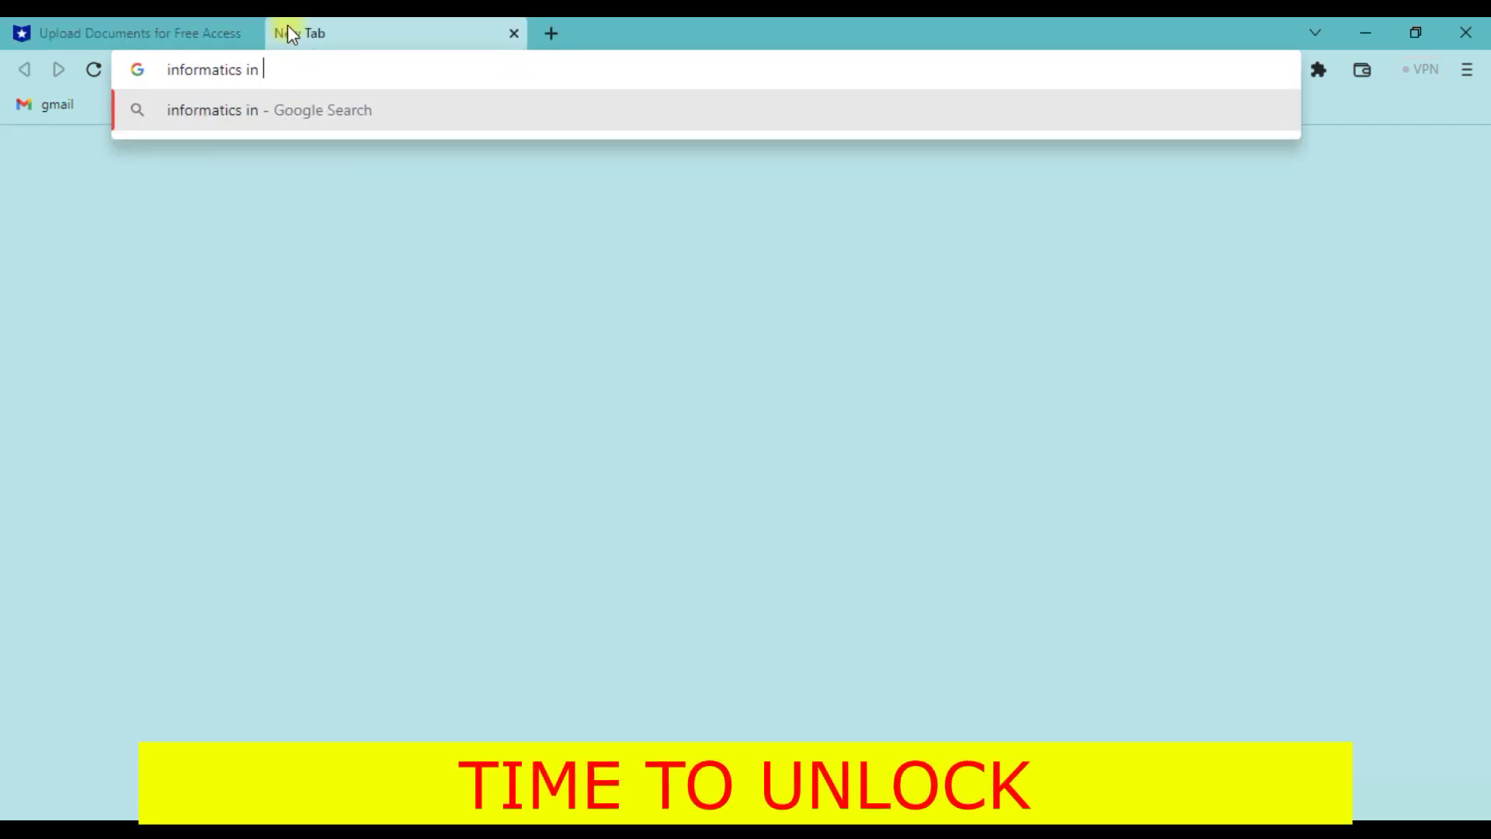
type(" nursing")
key("Return")
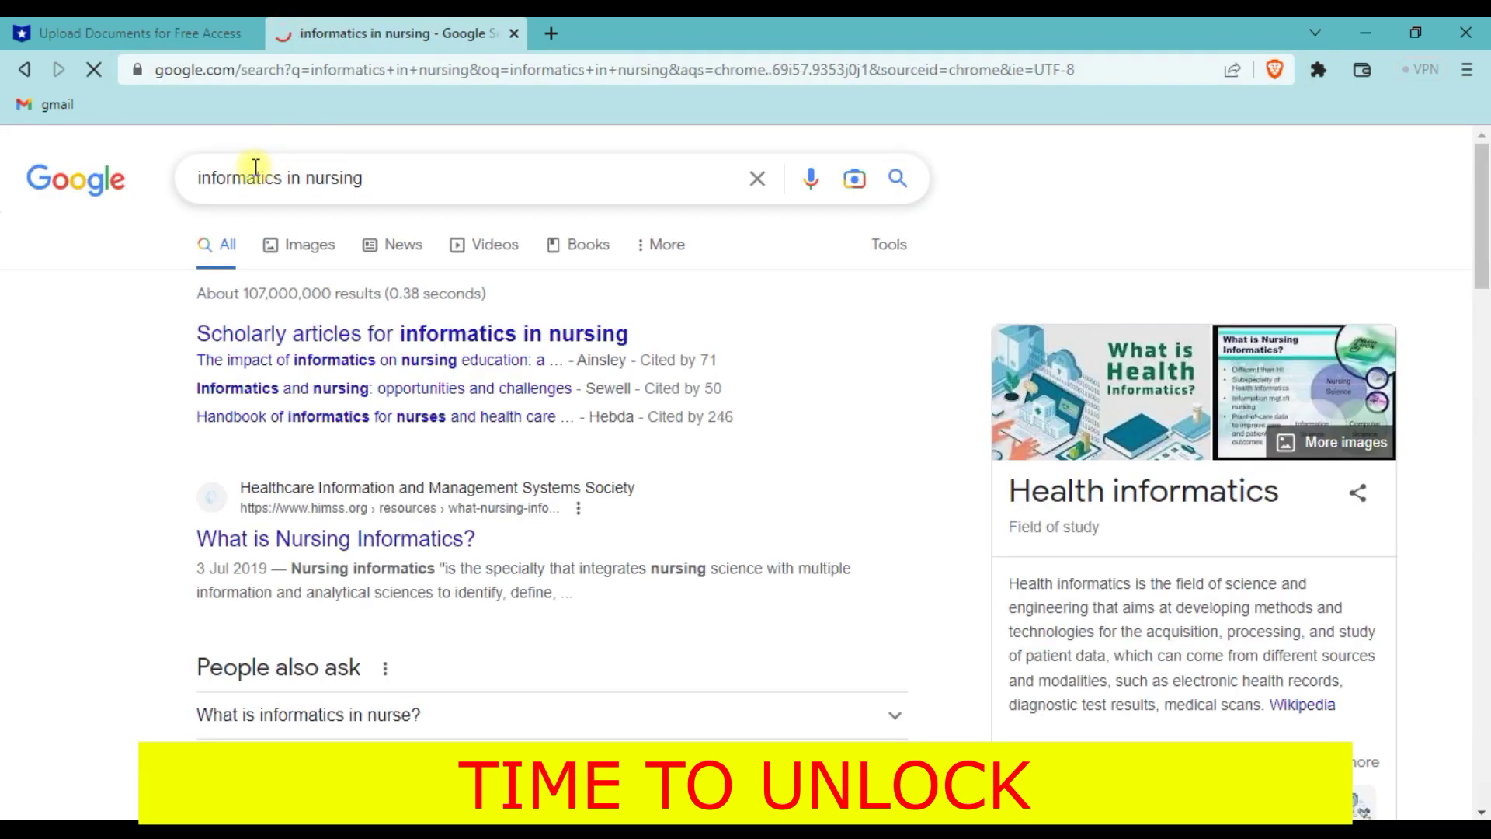
type("course")
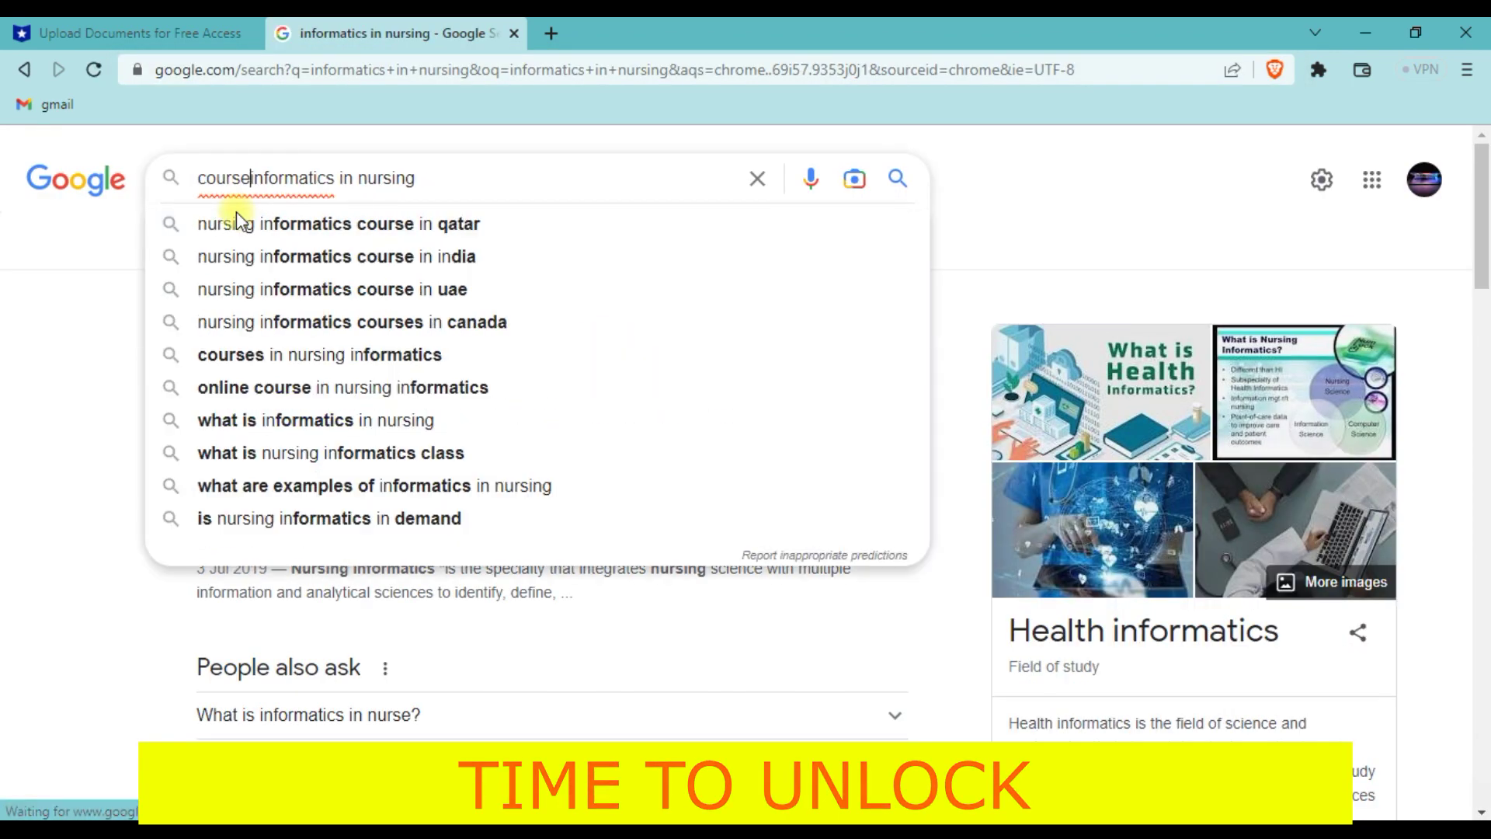
type("hero")
key("Return")
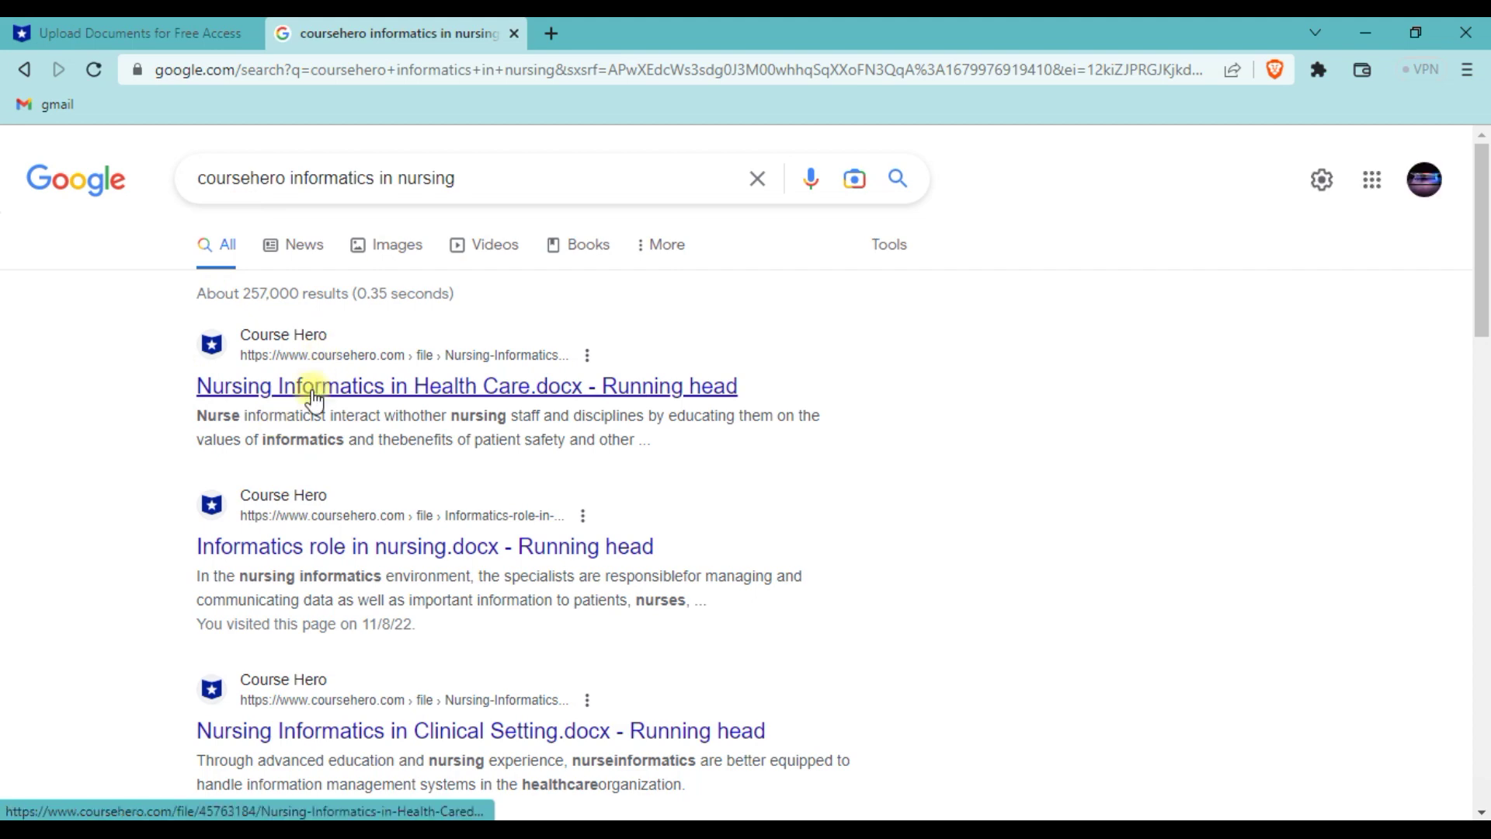
right_click(313, 388)
left_click(379, 408)
left_click(576, 18)
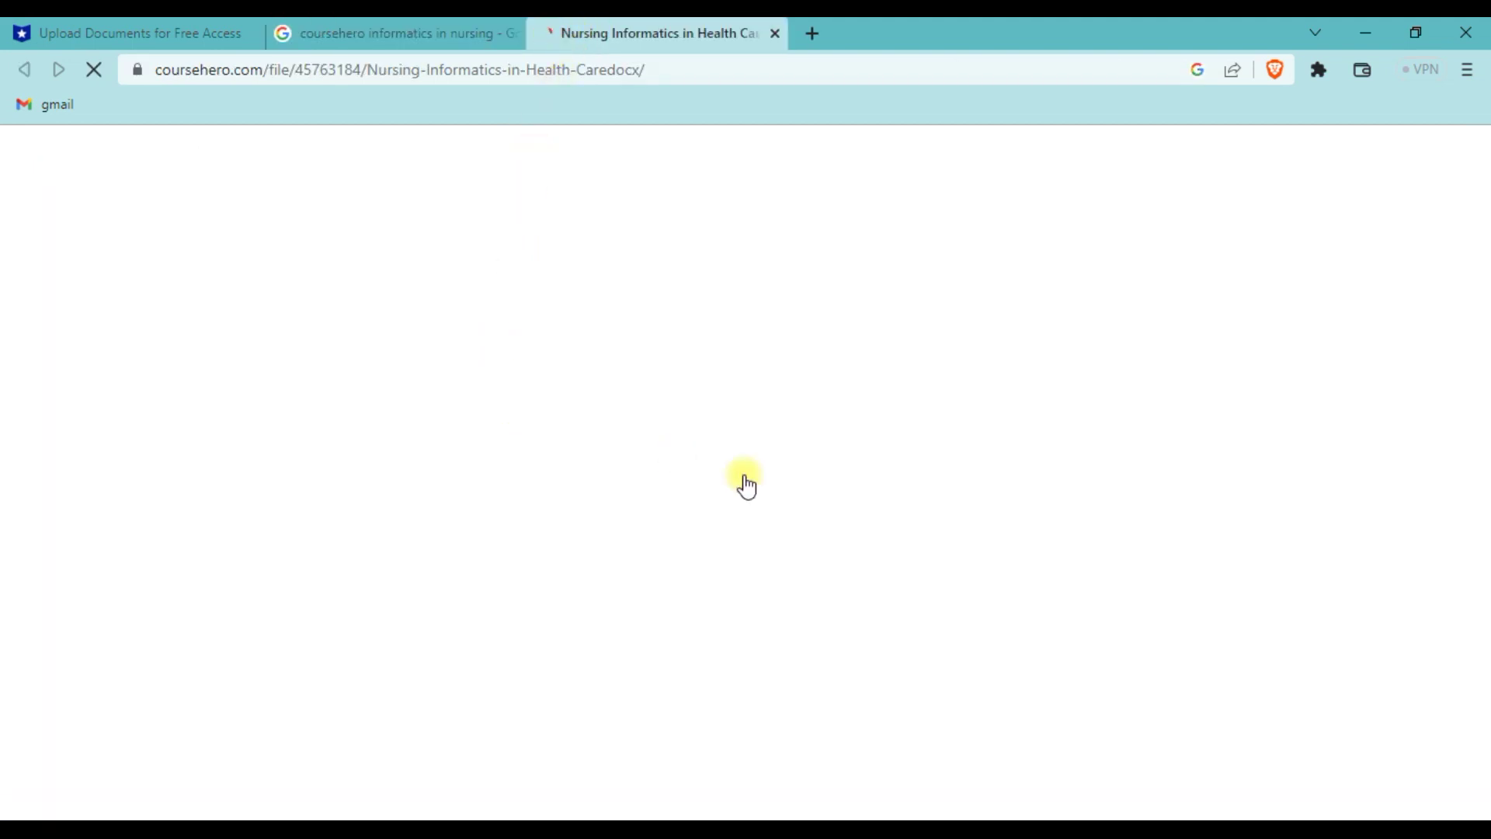
scroll(802, 497, "down", 10)
scroll(798, 511, "down", 10)
scroll(855, 505, "down", 10)
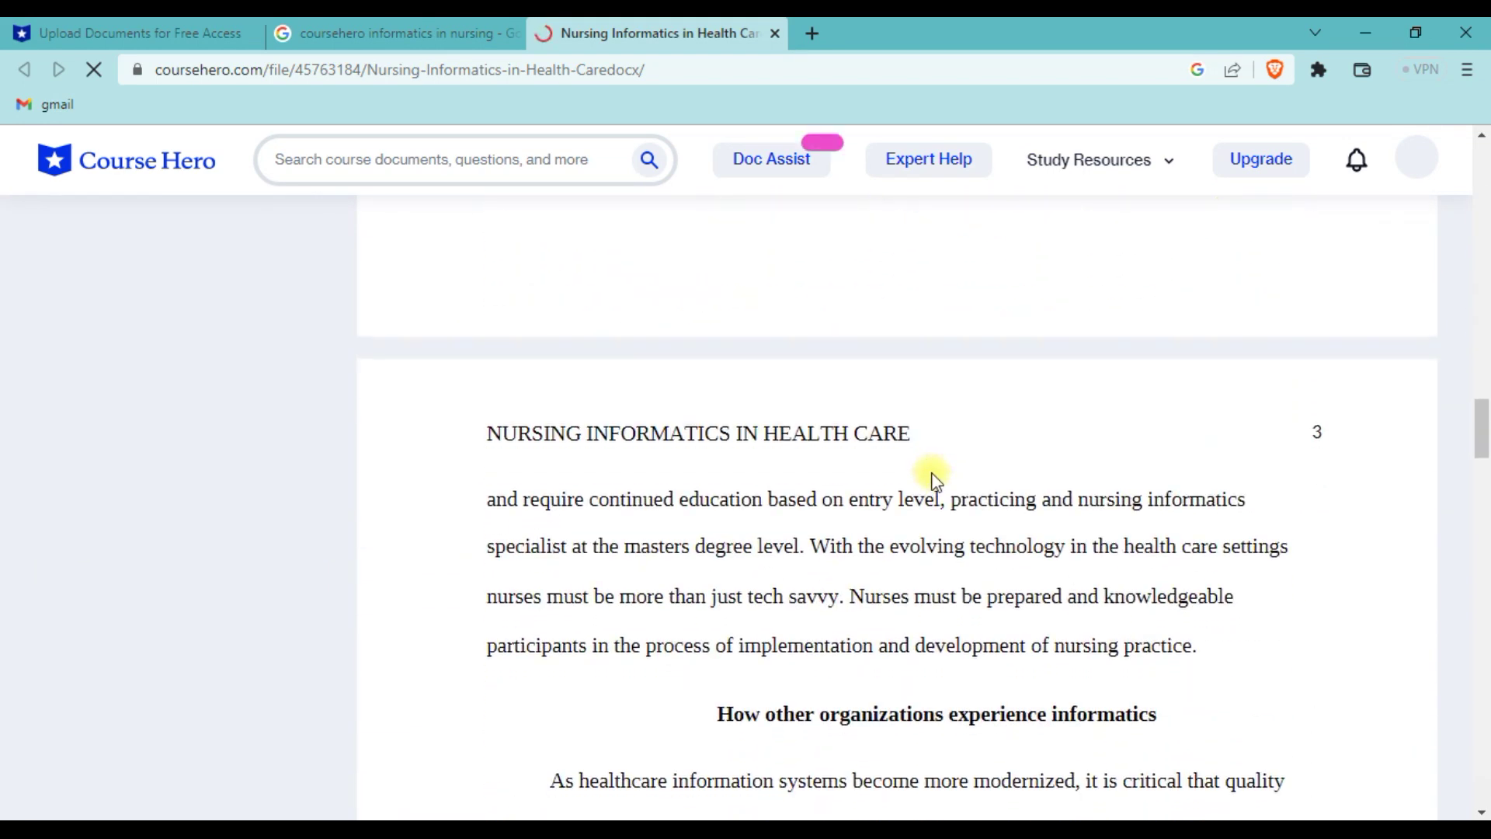
scroll(935, 478, "down", 10)
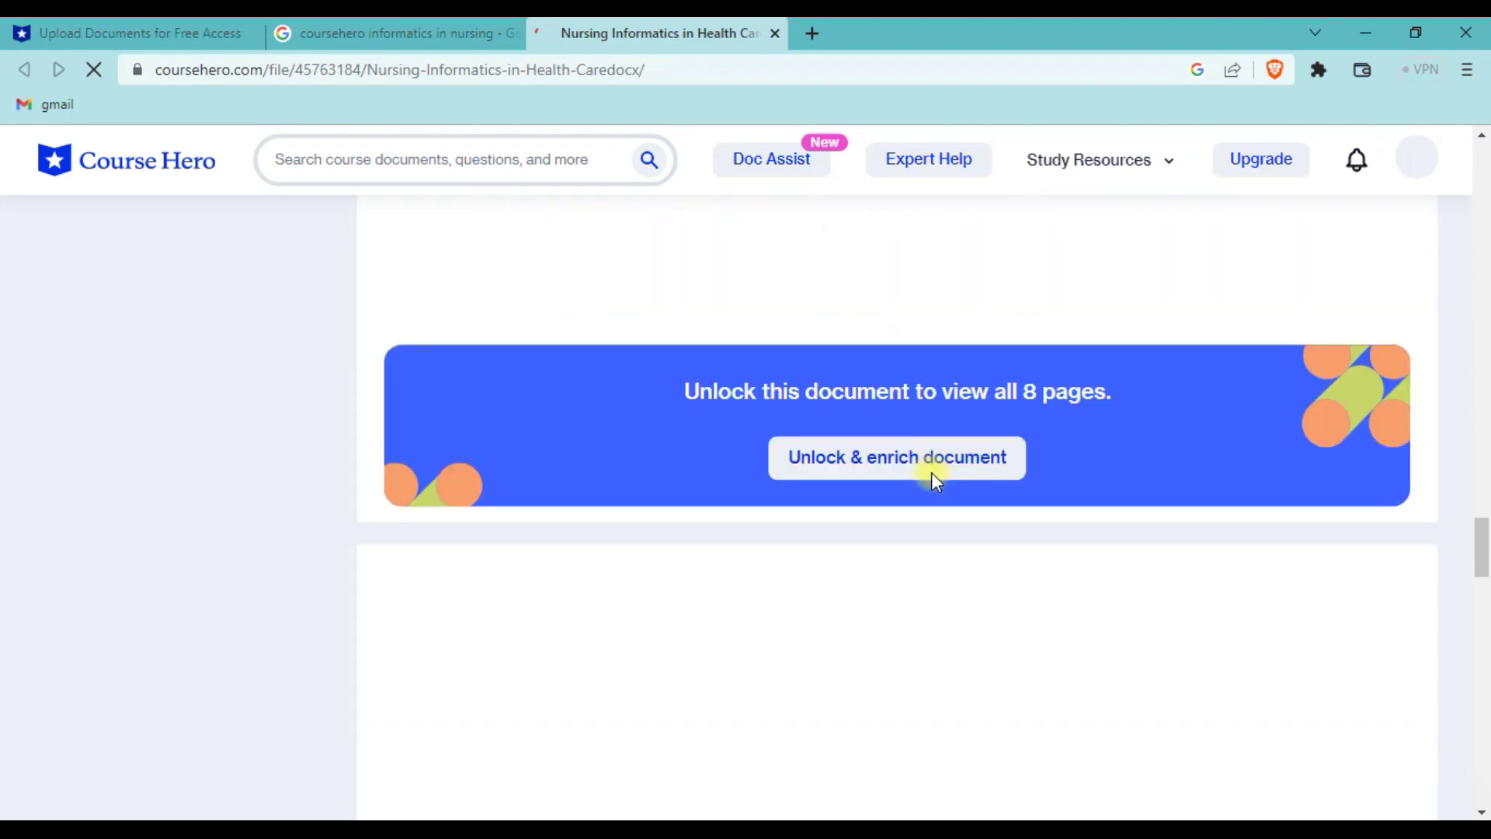
scroll(932, 474, "down", 9)
scroll(927, 476, "up", 12)
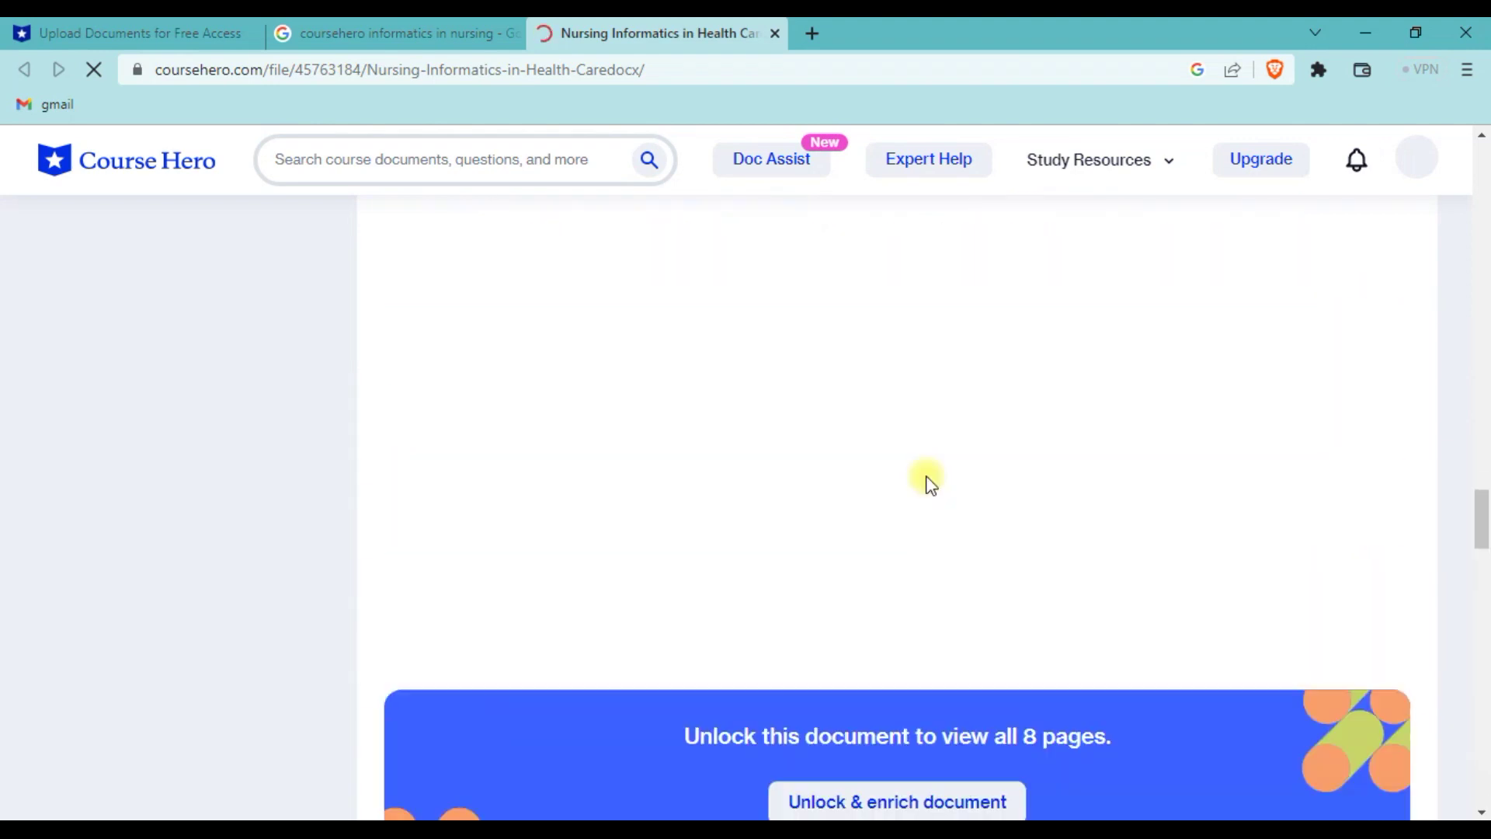
scroll(816, 435, "down", 3)
scroll(829, 352, "down", 7)
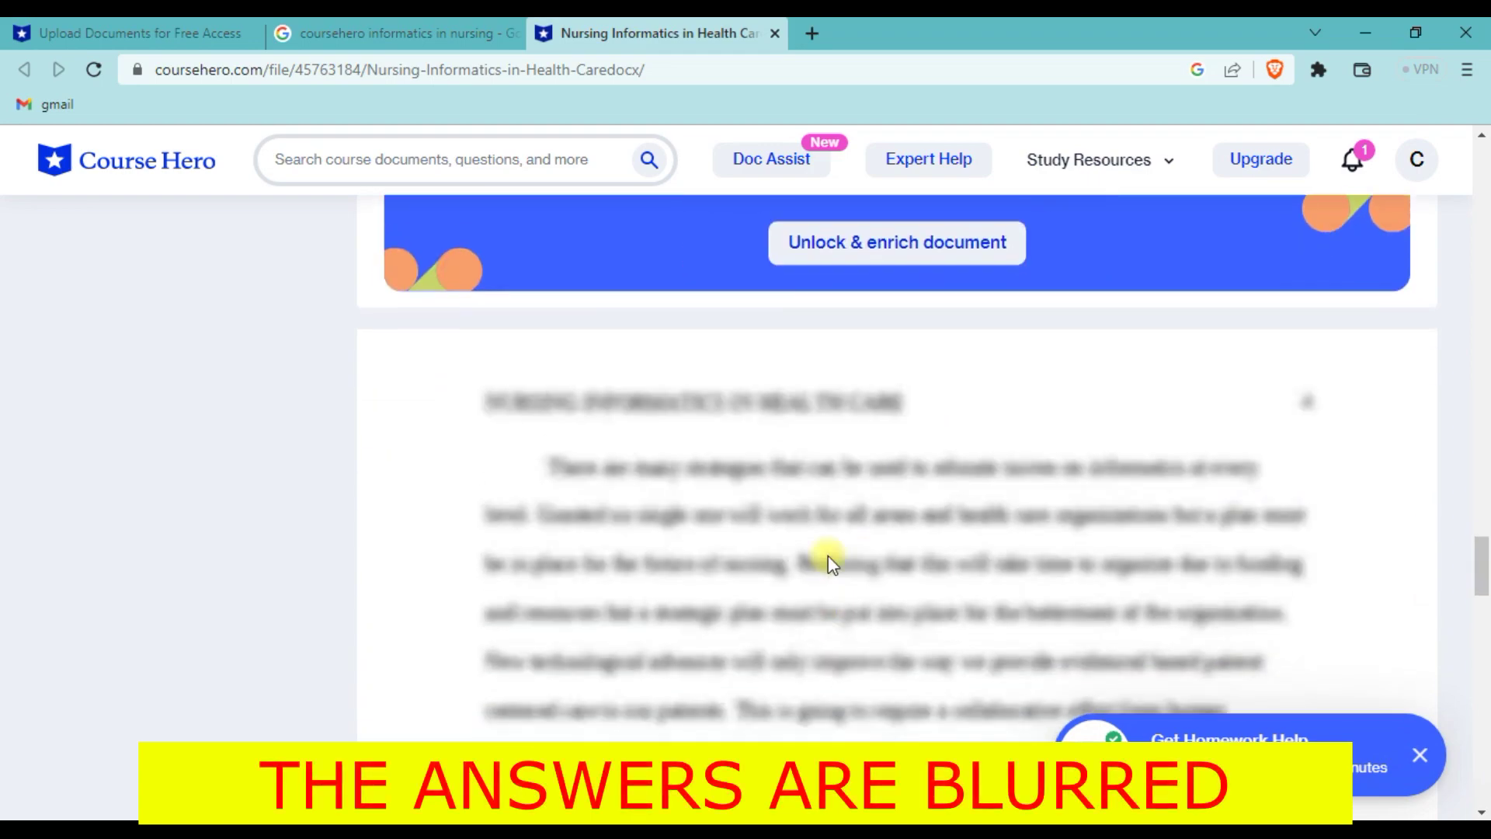
scroll(829, 561, "up", 15)
scroll(1075, 428, "up", 10)
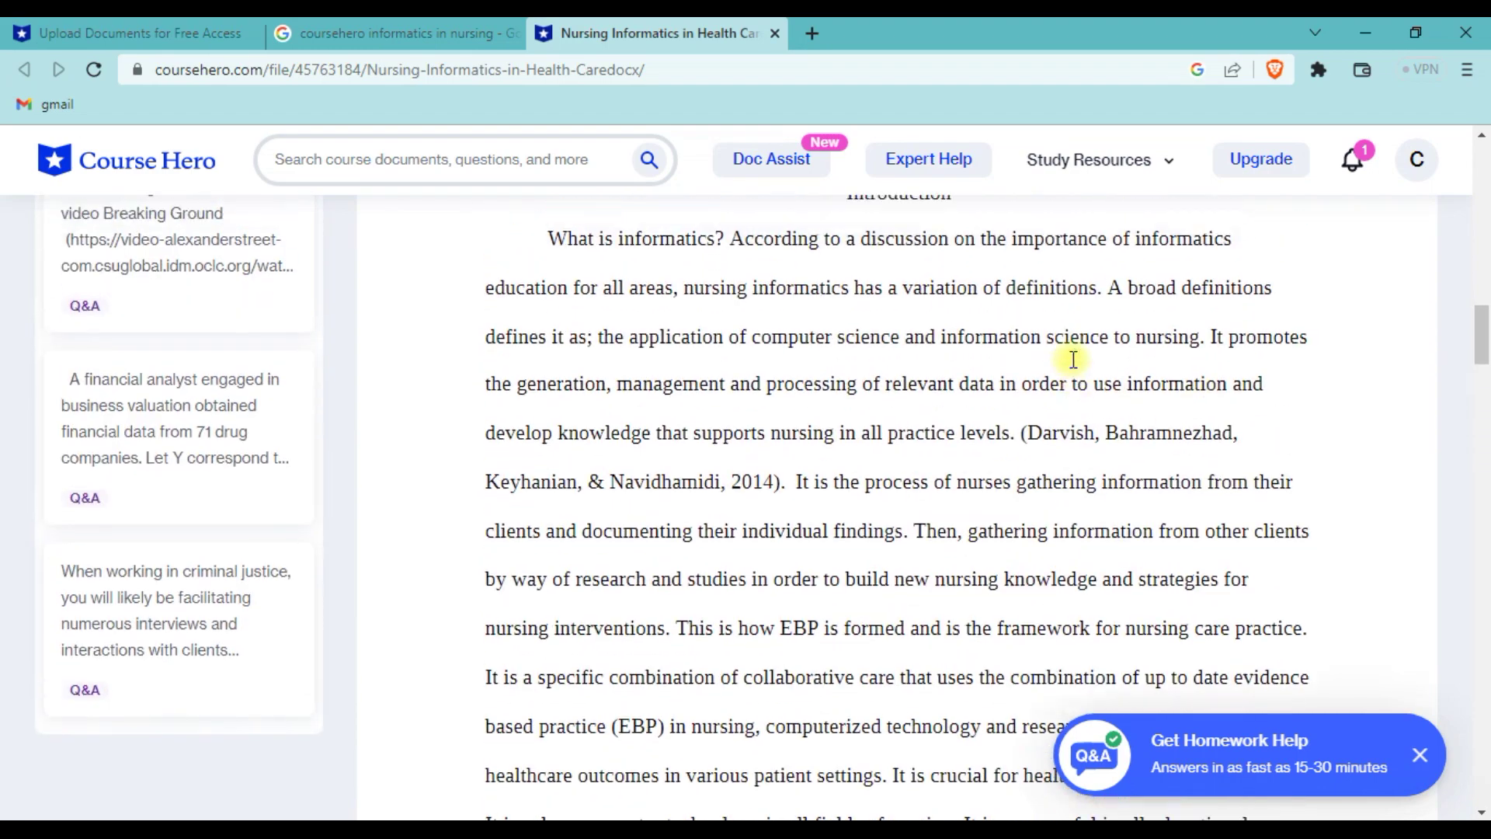
scroll(1074, 359, "up", 10)
scroll(1074, 366, "up", 2)
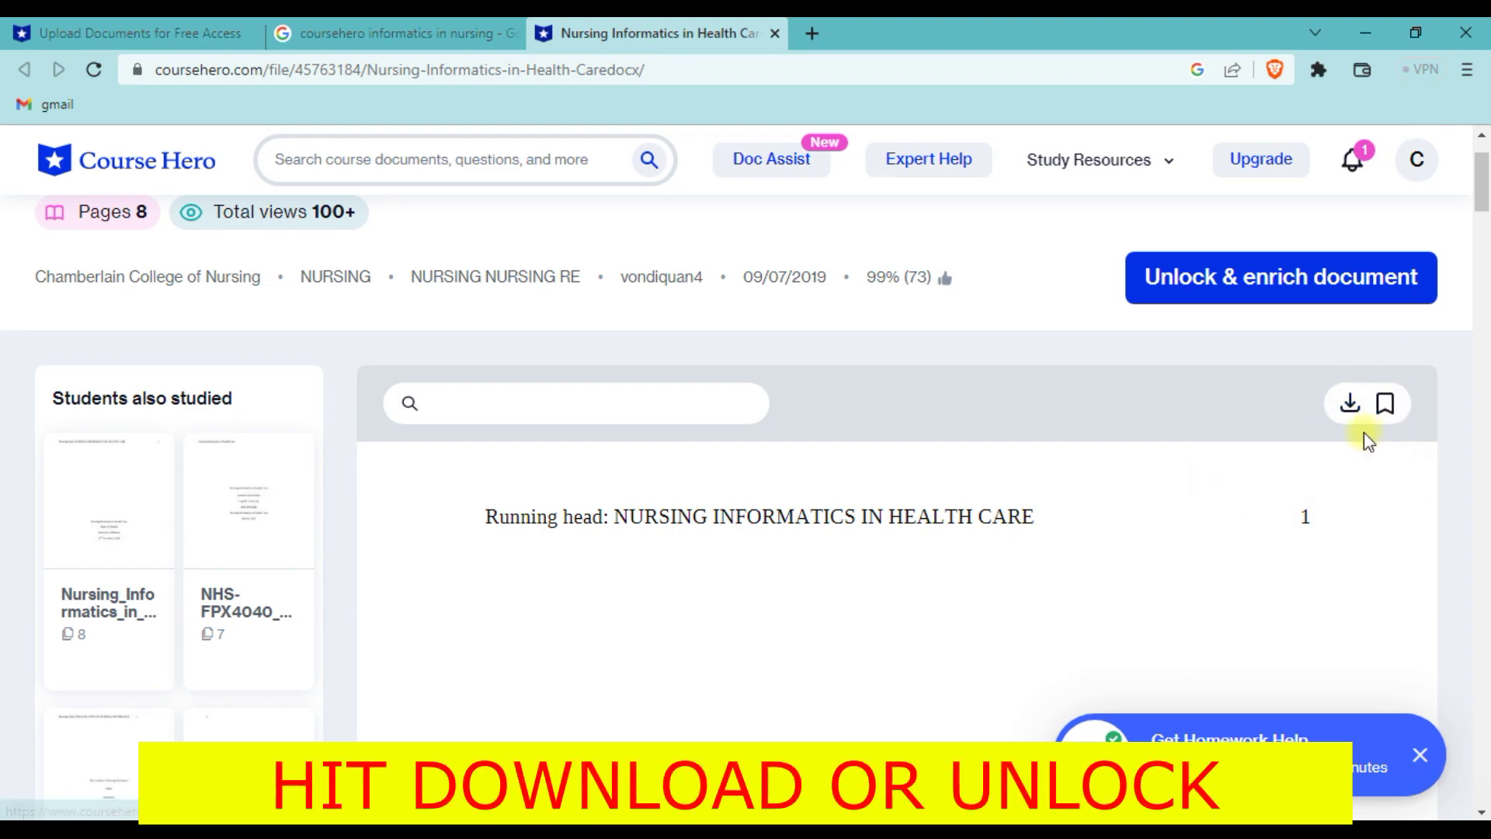
- Download the 84.46 KB Nursing Informatics in Health Care PDF through IDM, dismissing its warning
left_click(1347, 404)
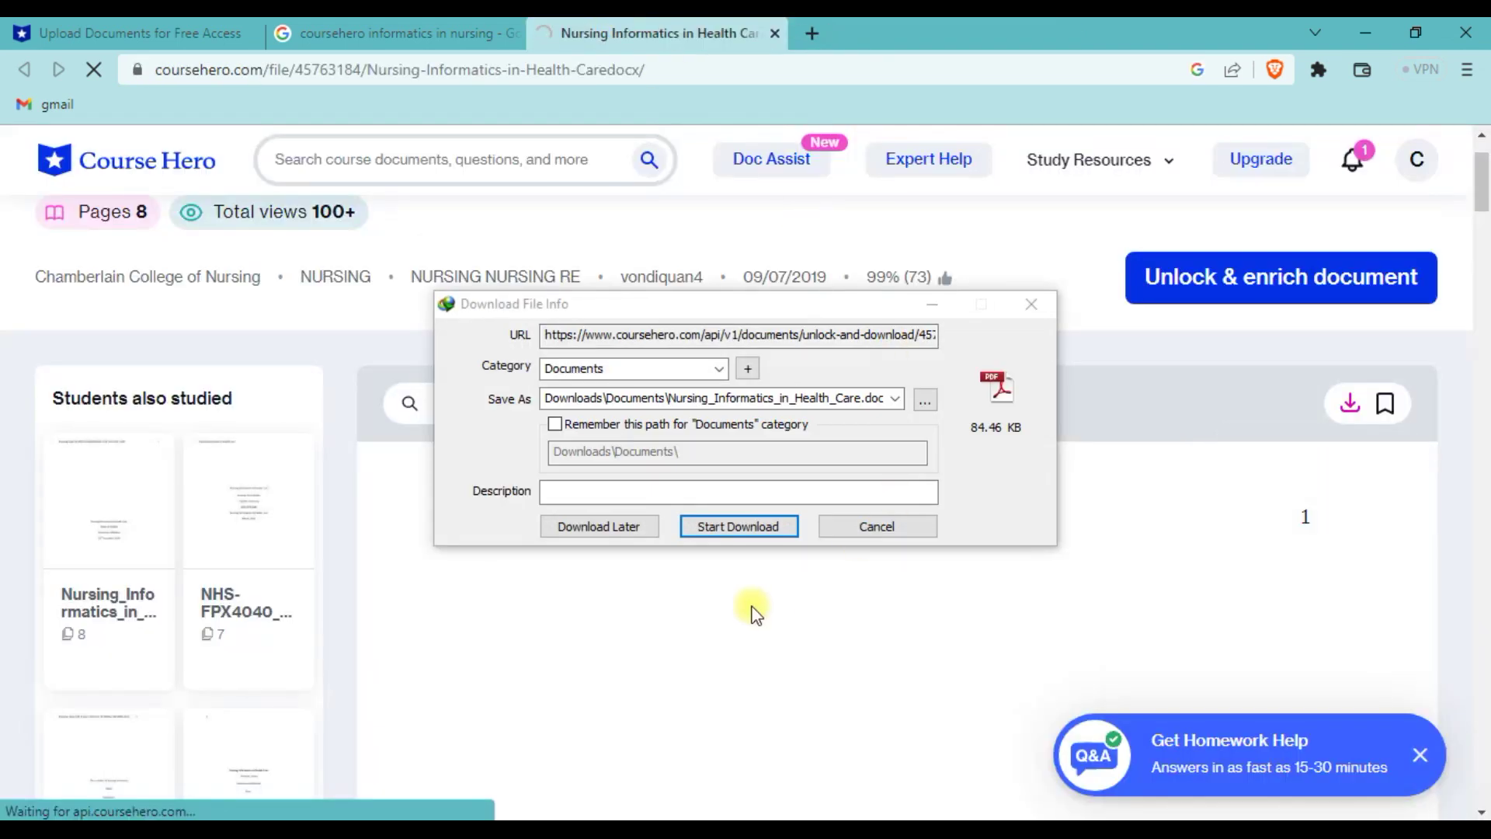
left_click(744, 529)
left_click(905, 543)
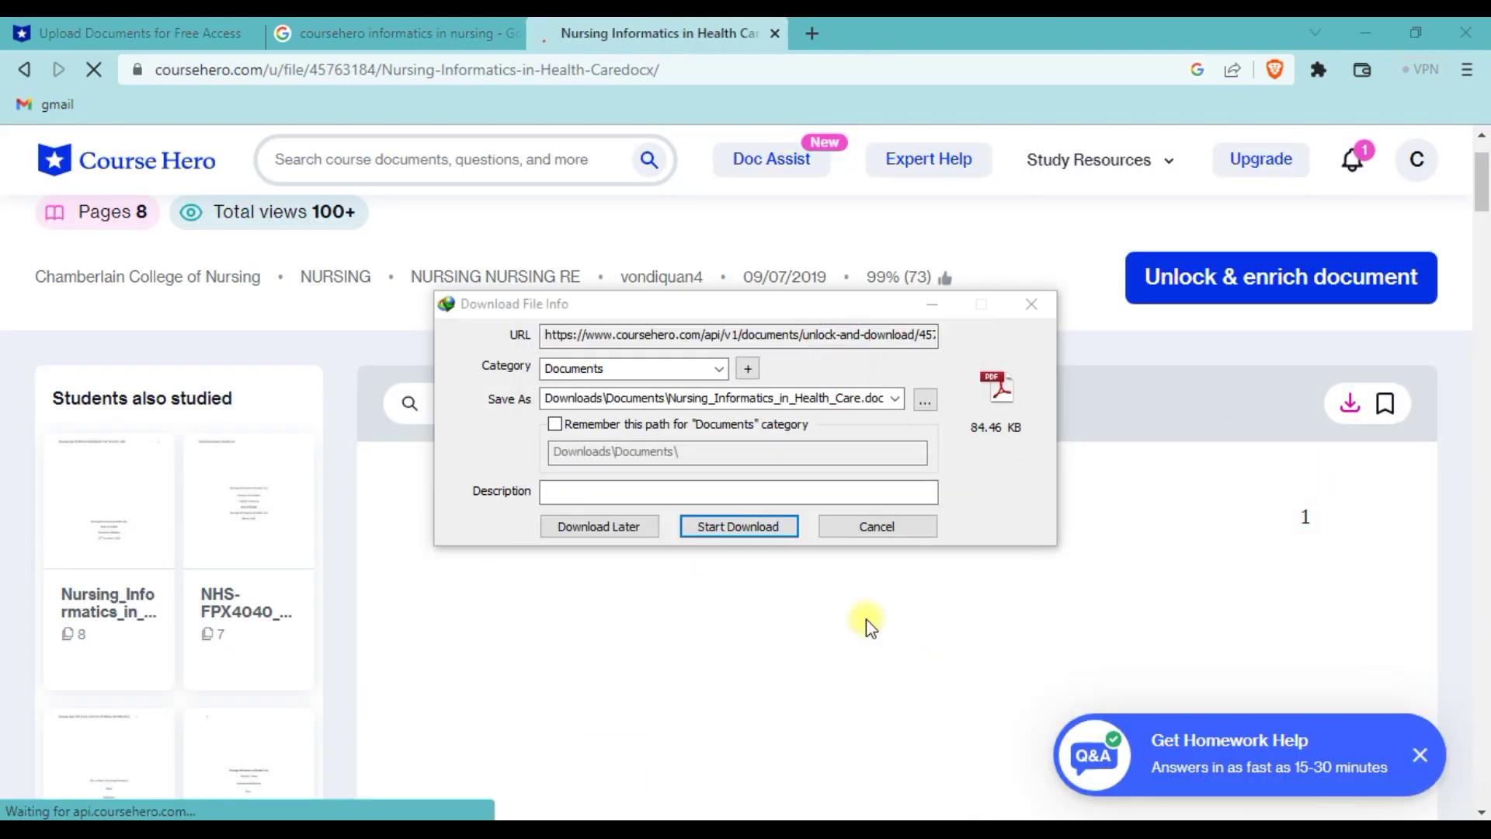
left_click(743, 521)
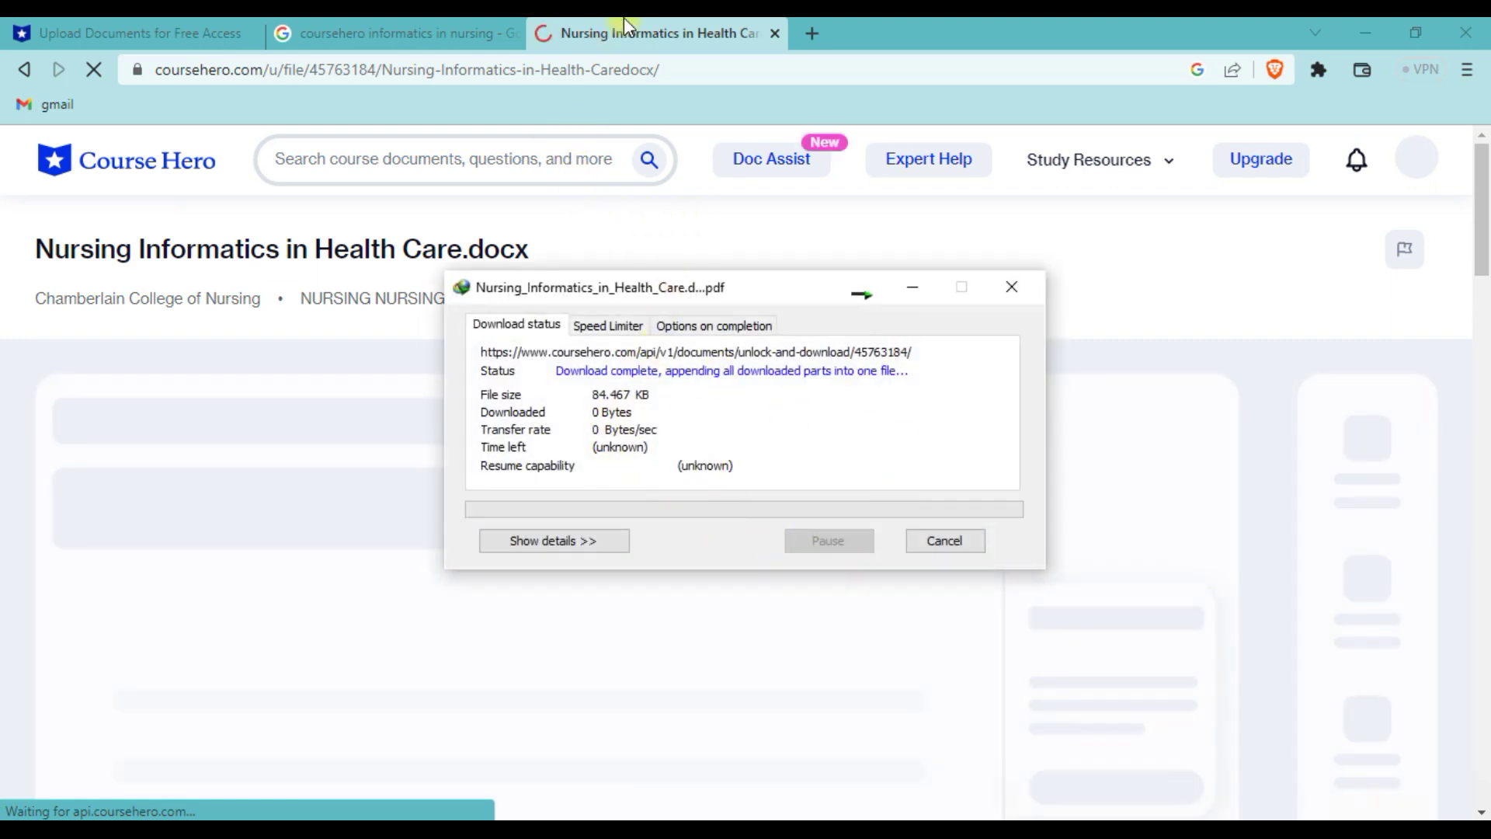
scroll(473, 524, "down", 5)
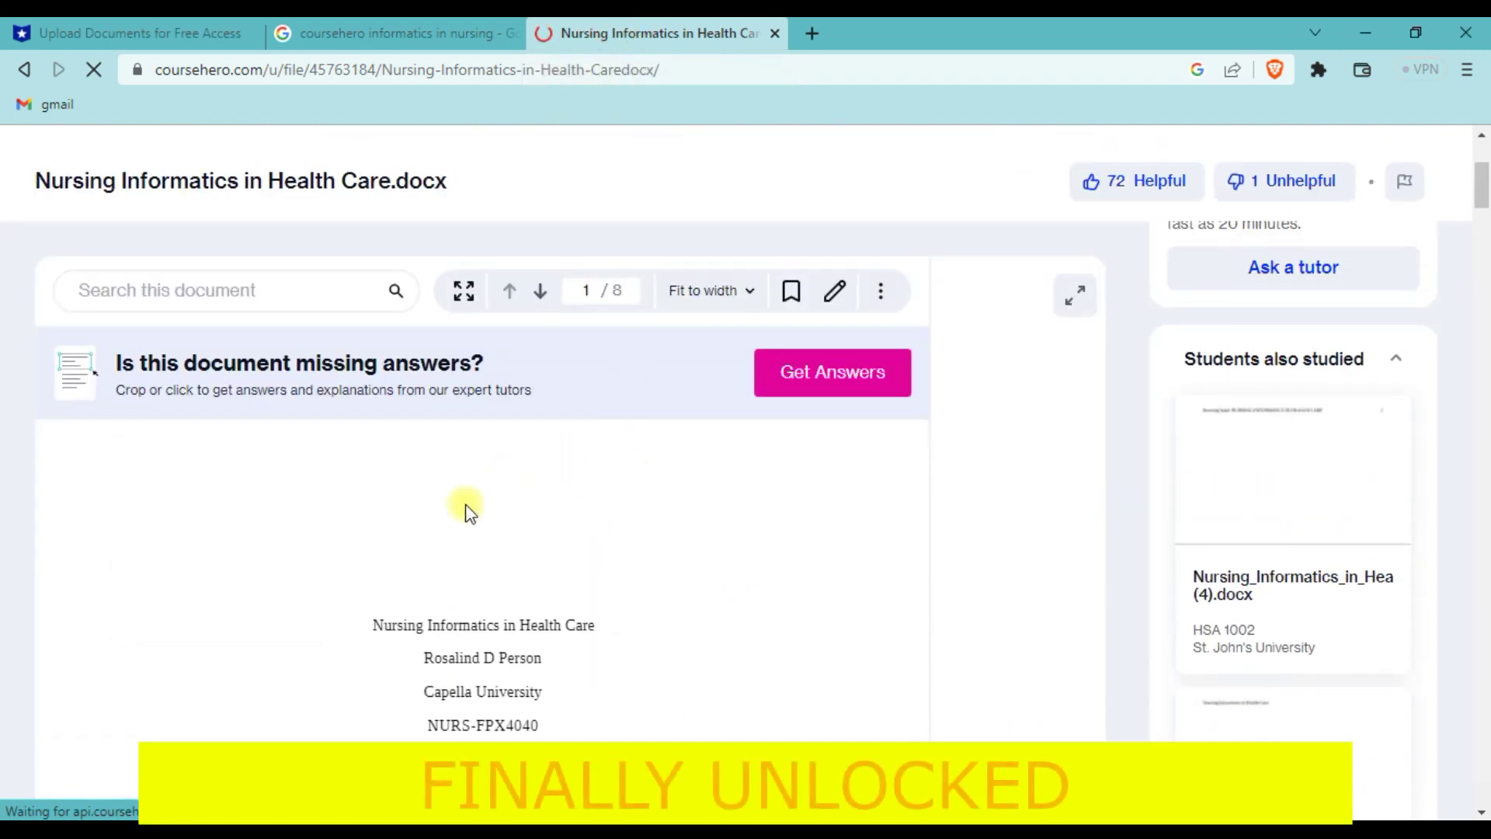
scroll(403, 583, "down", 10)
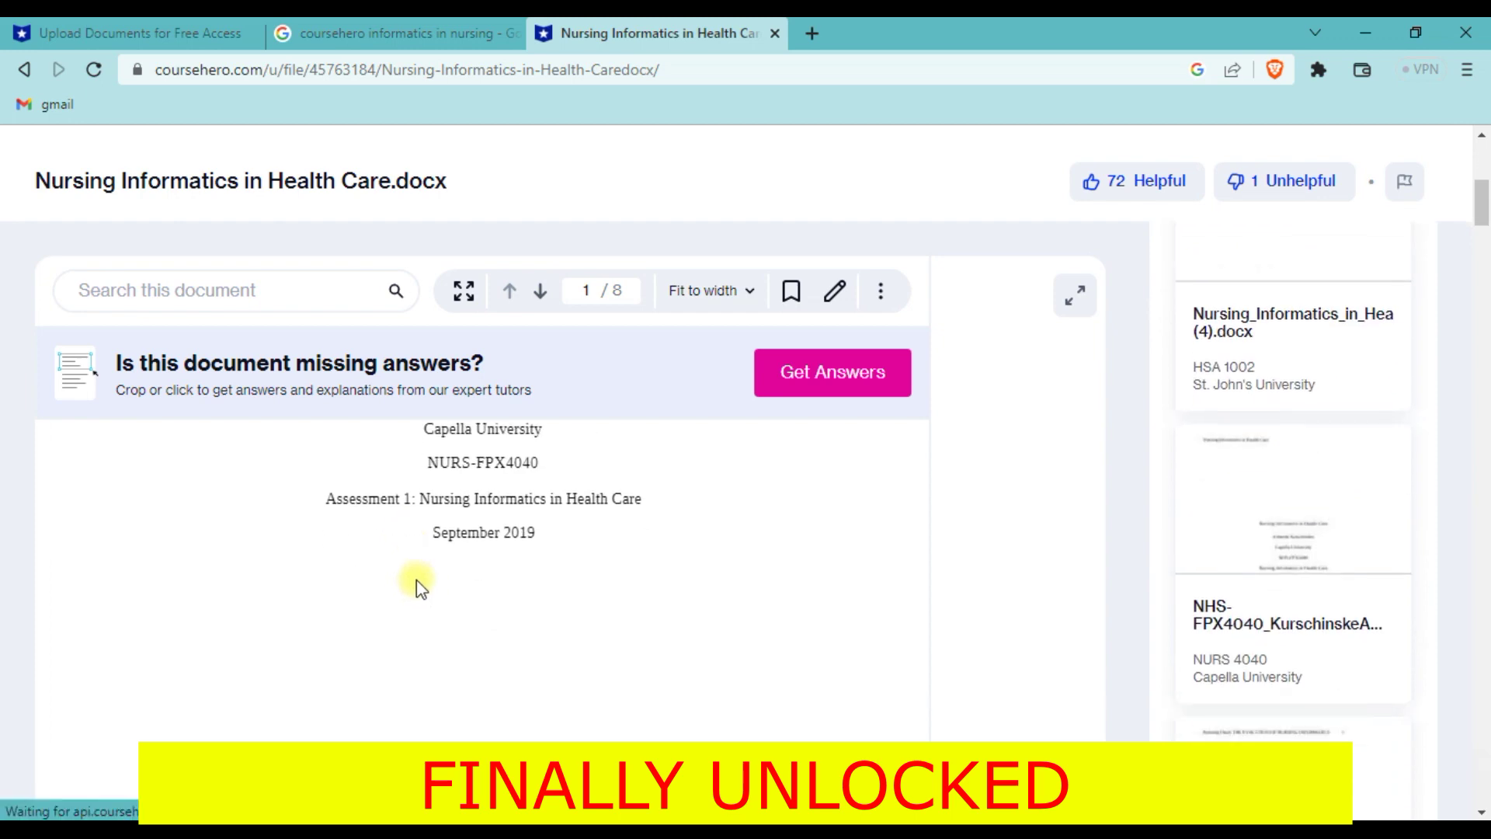
scroll(432, 610, "down", 10)
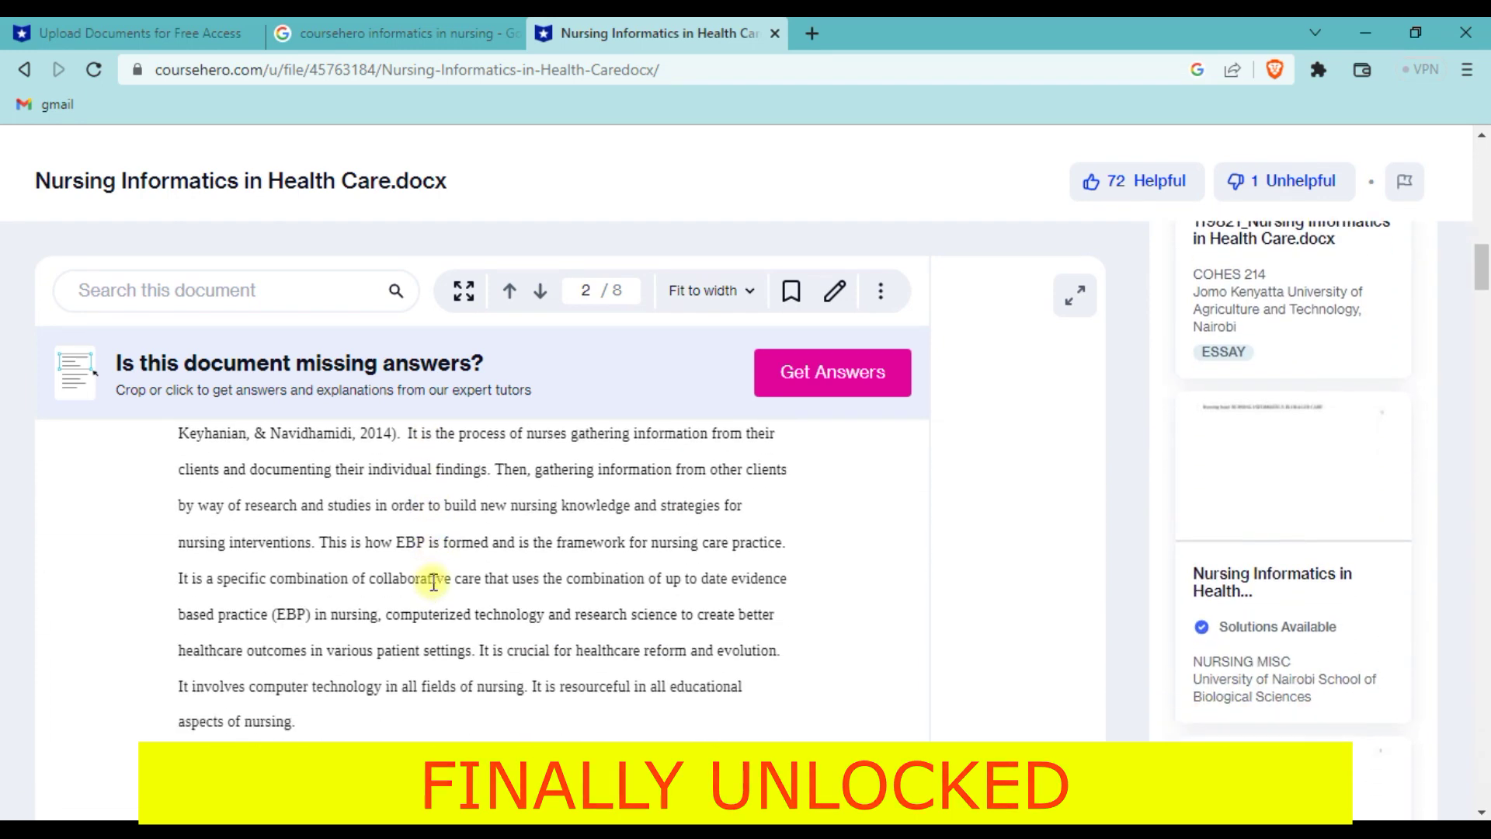
scroll(428, 633, "down", 10)
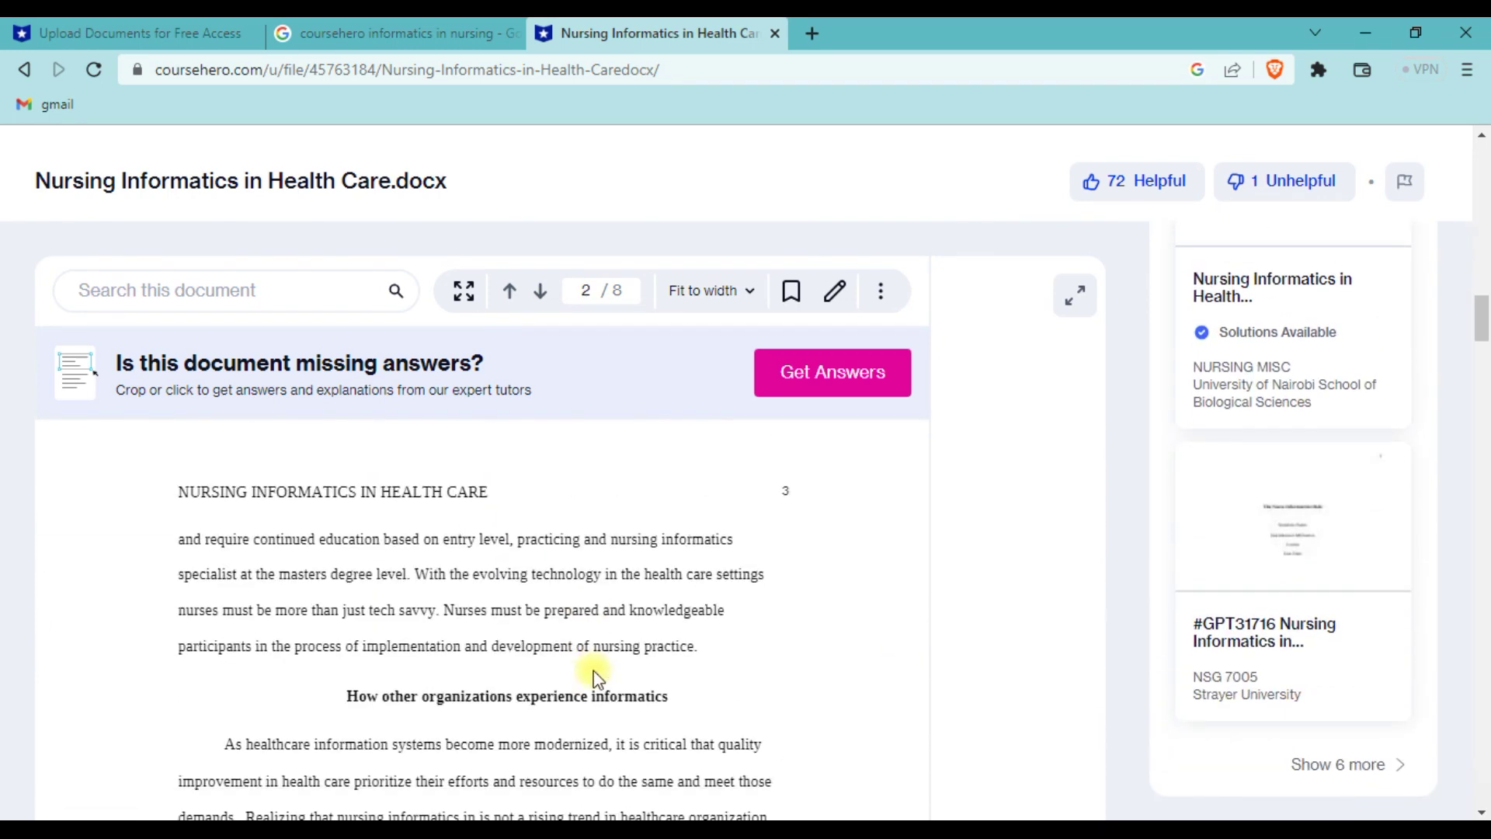
scroll(466, 606, "down", 10)
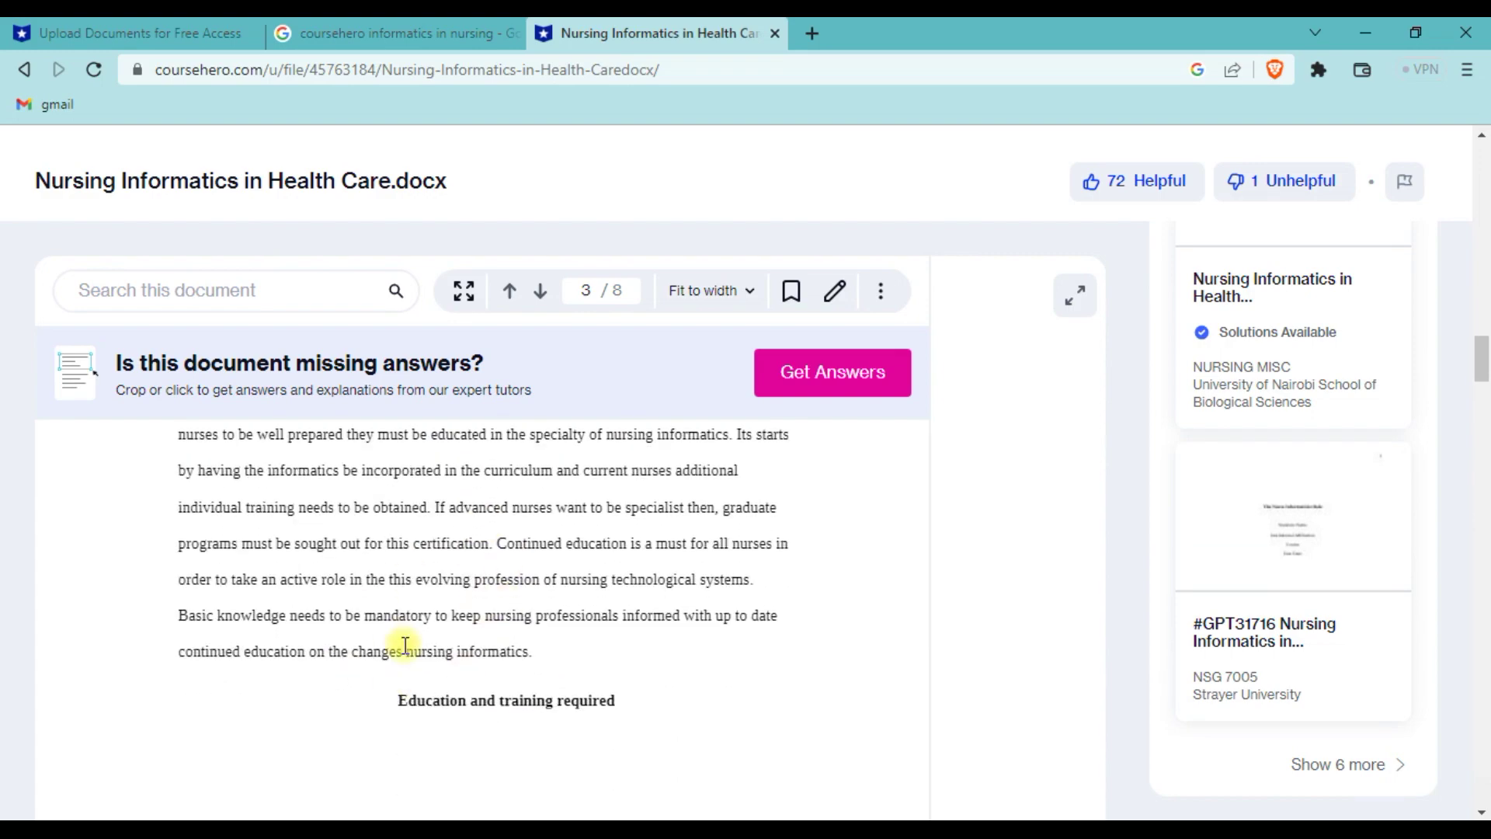
scroll(398, 628, "down", 8)
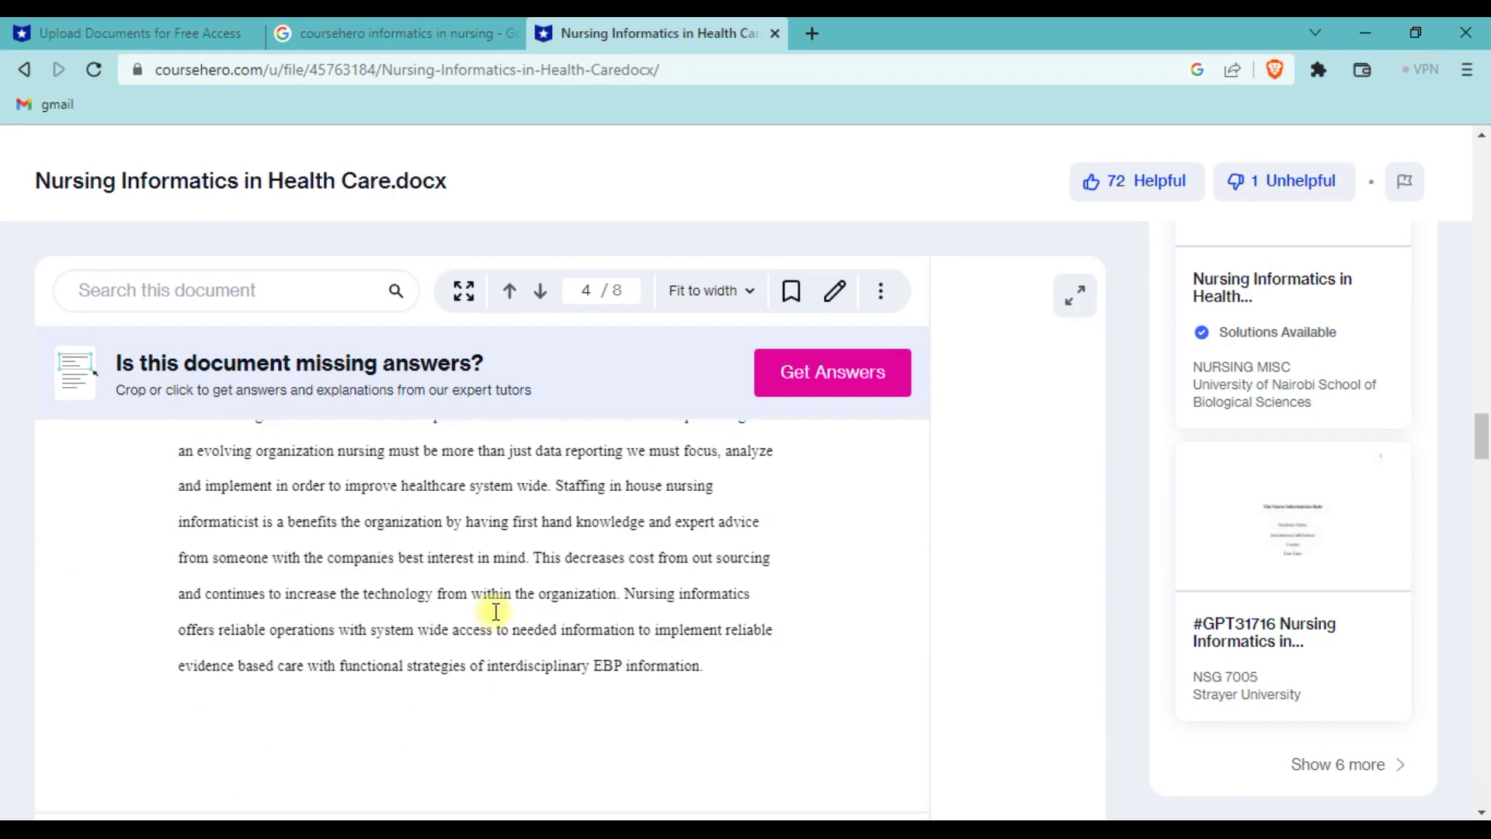
scroll(486, 684, "down", 10)
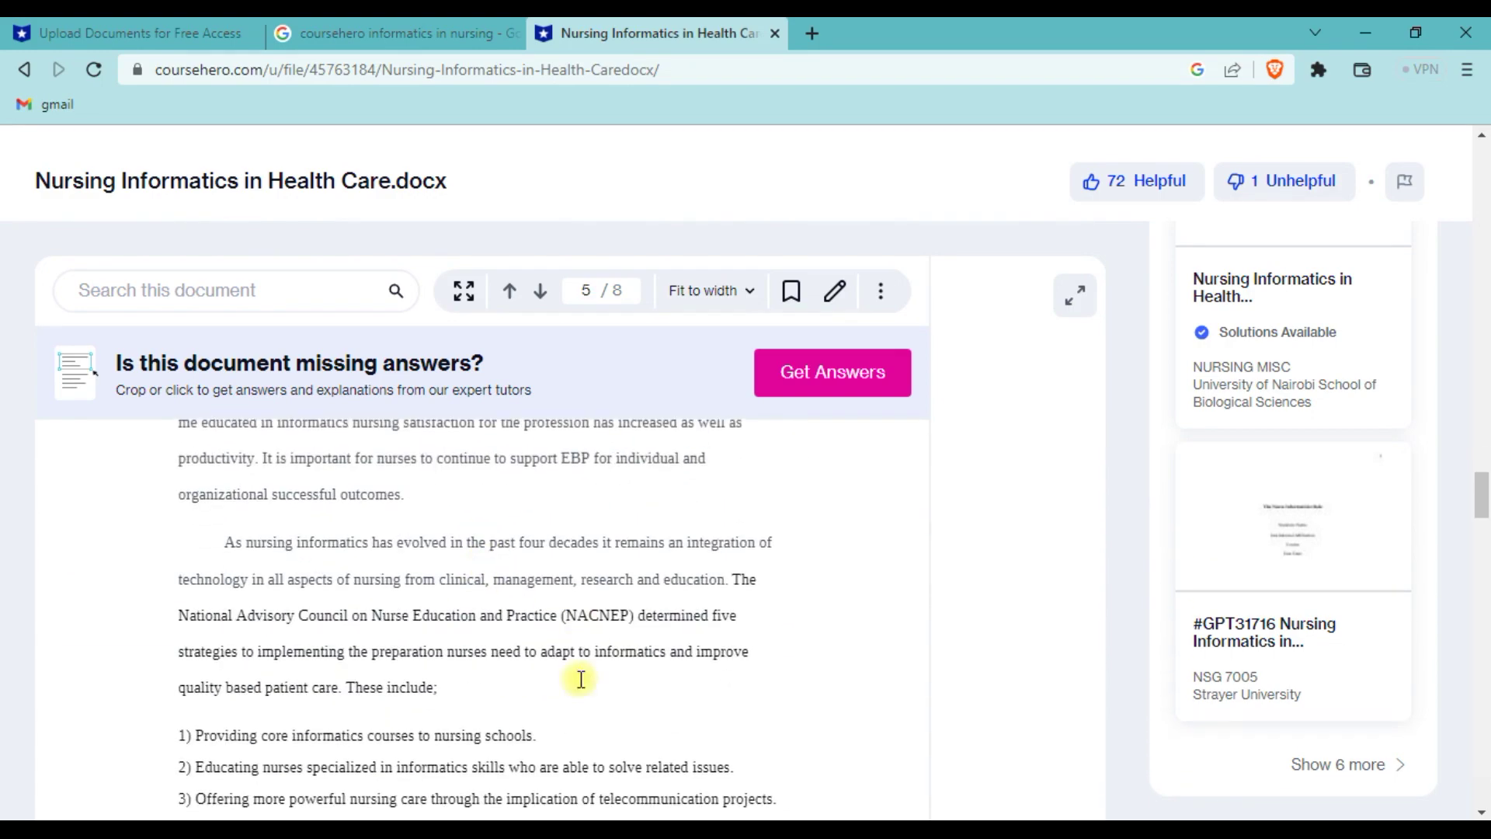